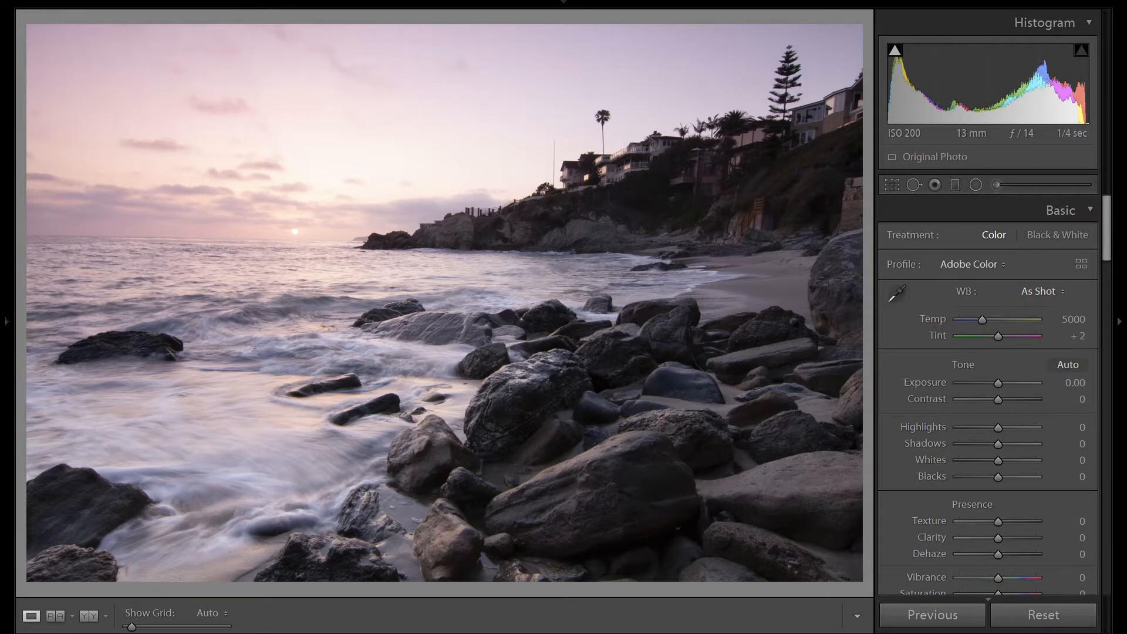
- Enable Constrain Crop in the transform settings and set the photo's rotation to -1.2 to level the horizon
scroll(1012, 462, "down", 20)
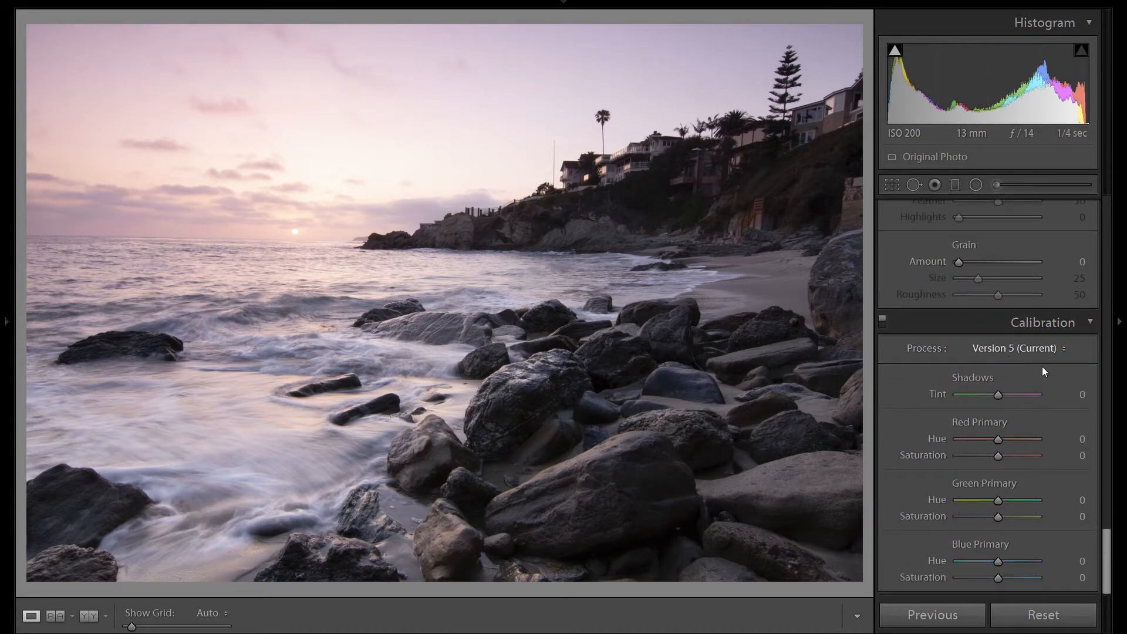
scroll(1042, 367, "up", 5)
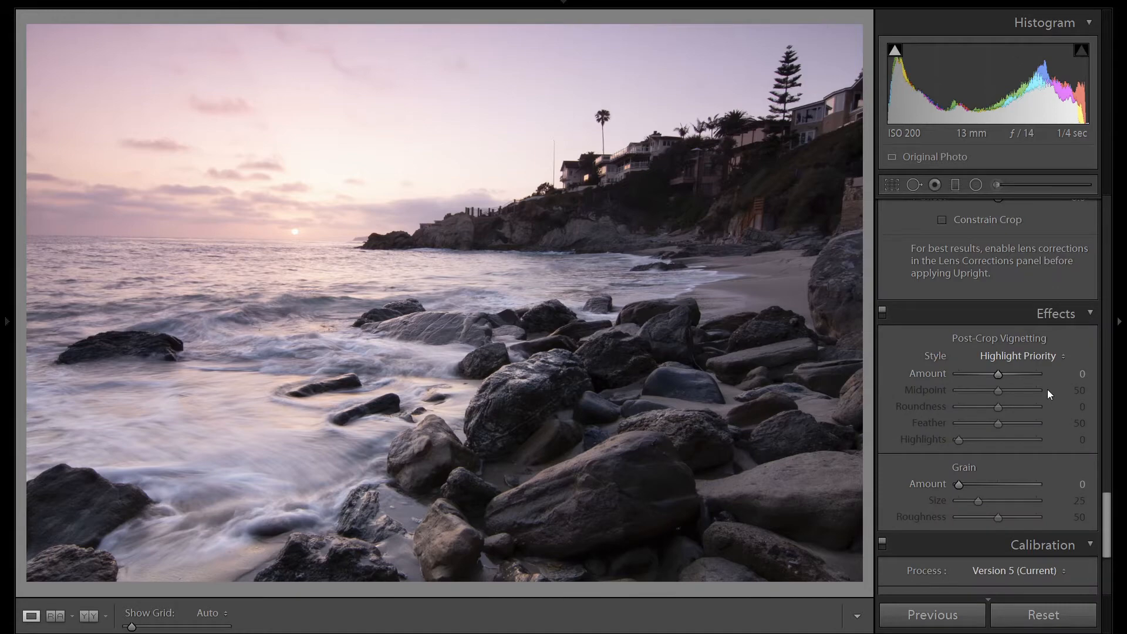
scroll(1047, 390, "up", 6)
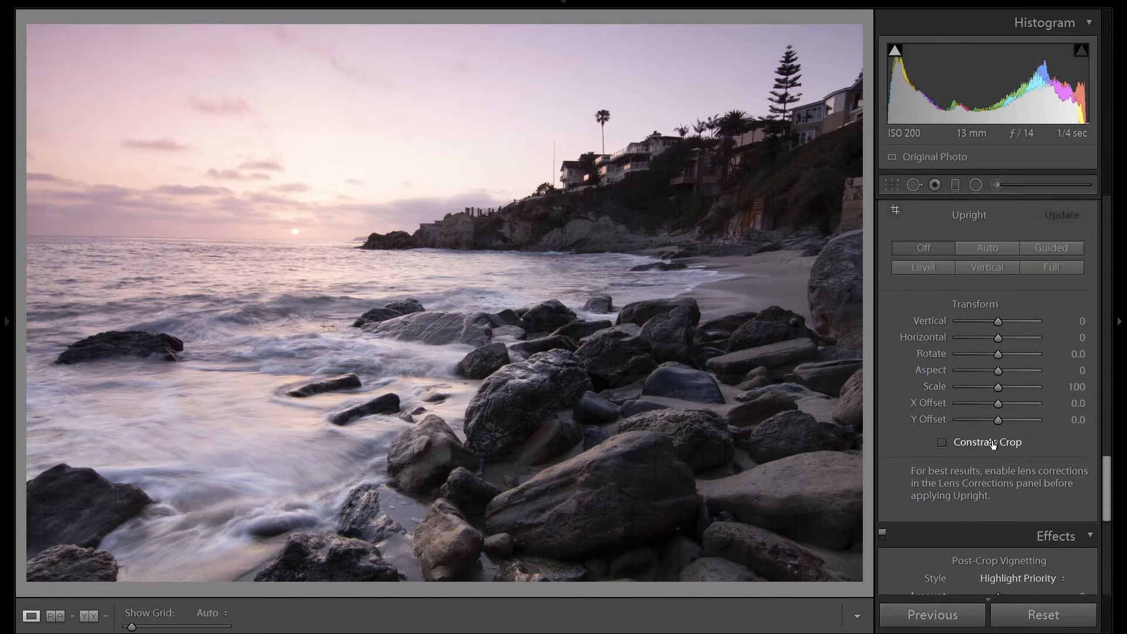
left_click(992, 443)
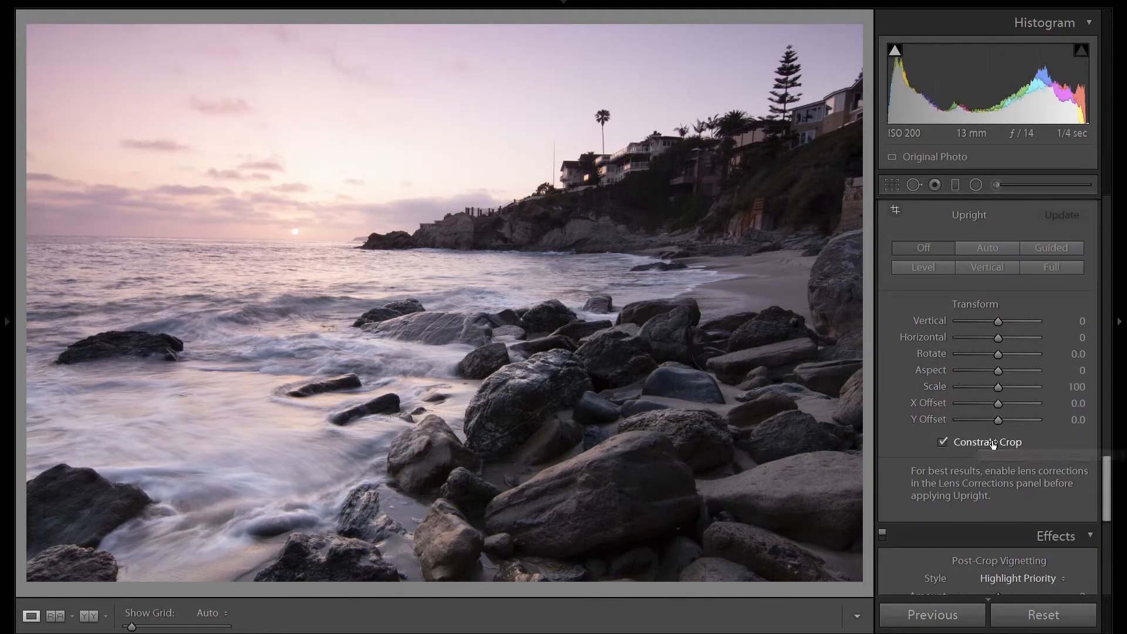
left_click(285, 246)
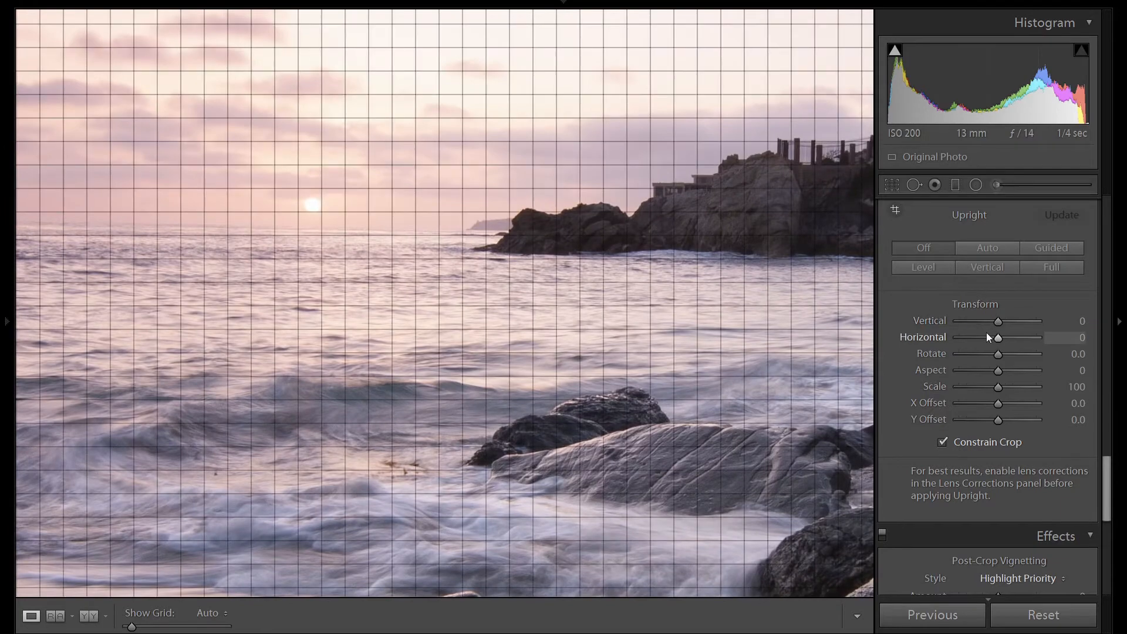
key("Down")
key("Down")
key("Down")
key("Down")
key("Down")
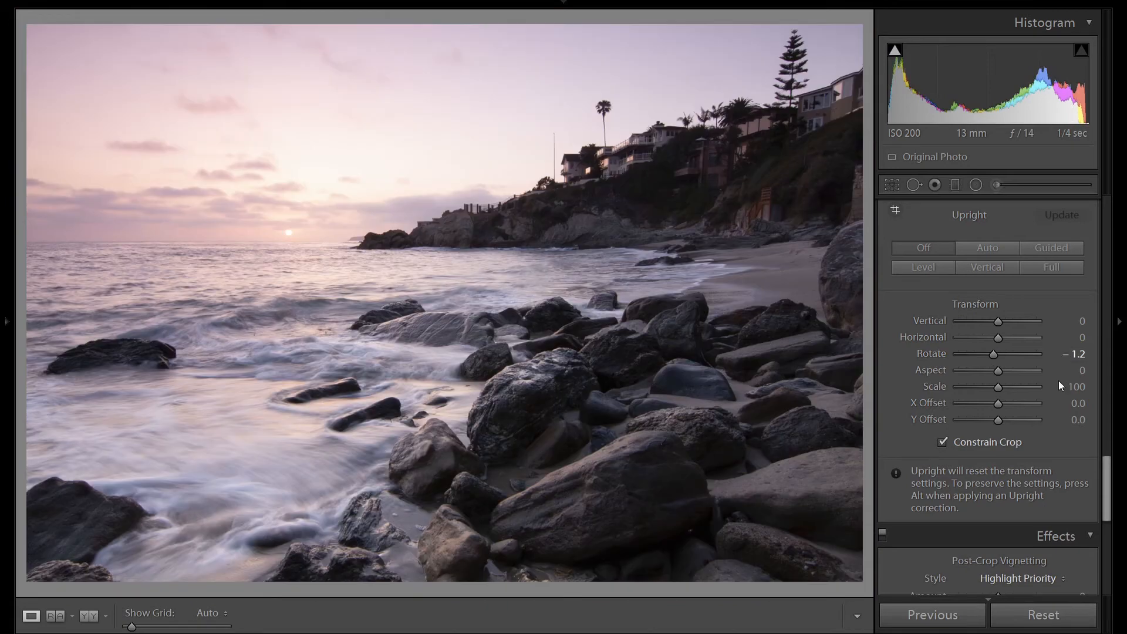
- Enable chromatic aberration removal and lens profile corrections for the photo
scroll(1059, 380, "up", 5)
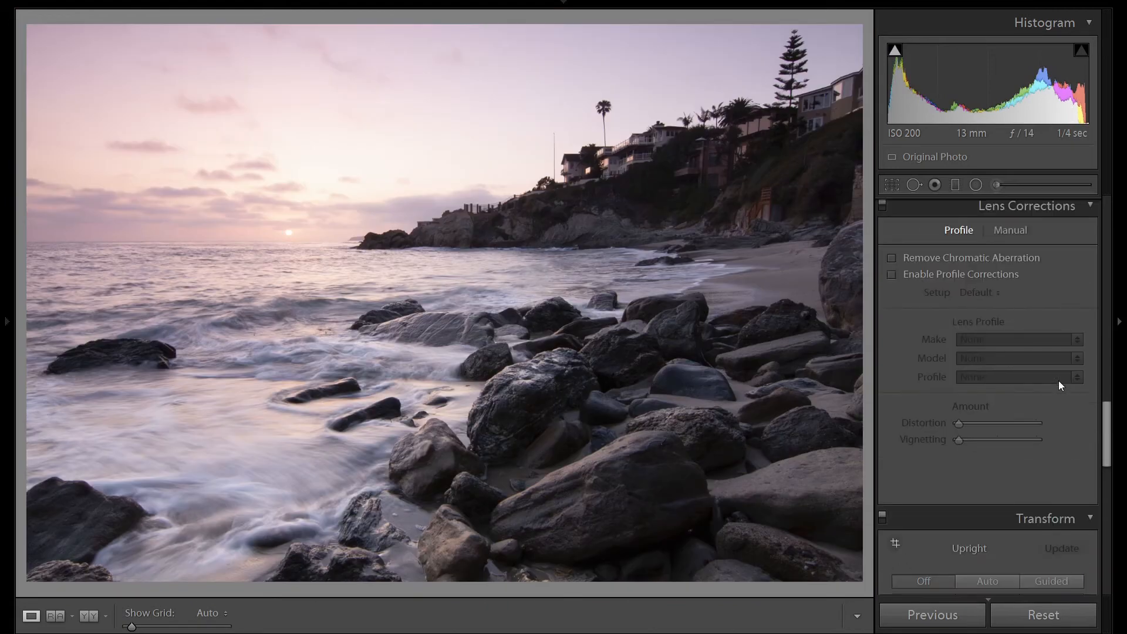
left_click(973, 261)
left_click(977, 272)
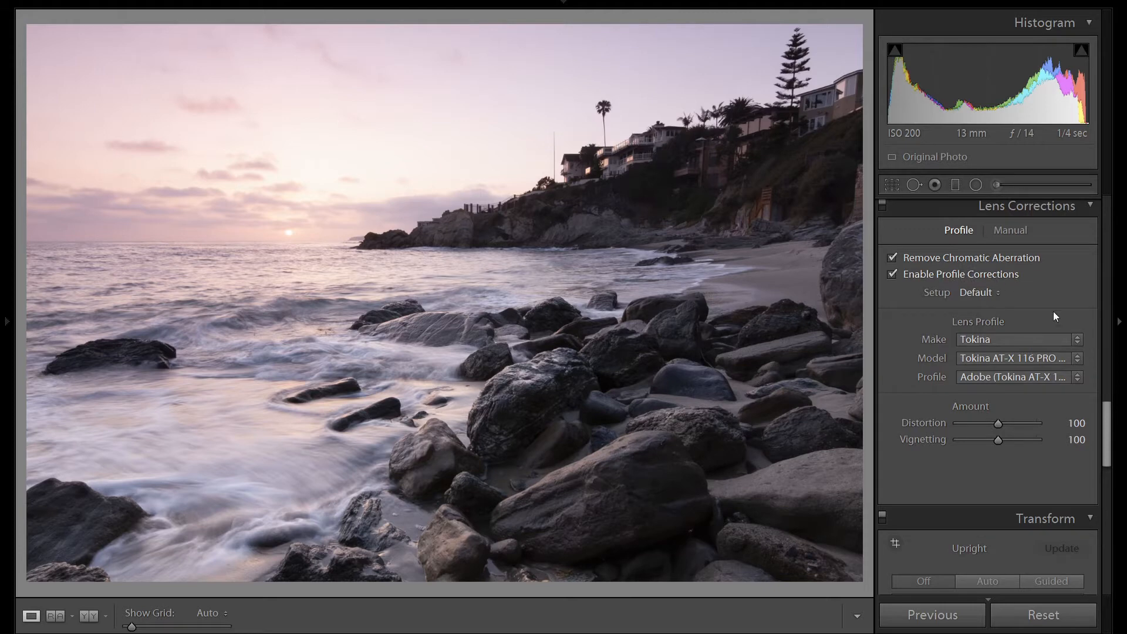
- Set the sharpening amount to 100 and raise the sharpening masking while previewing the mask
scroll(1050, 323, "up", 5)
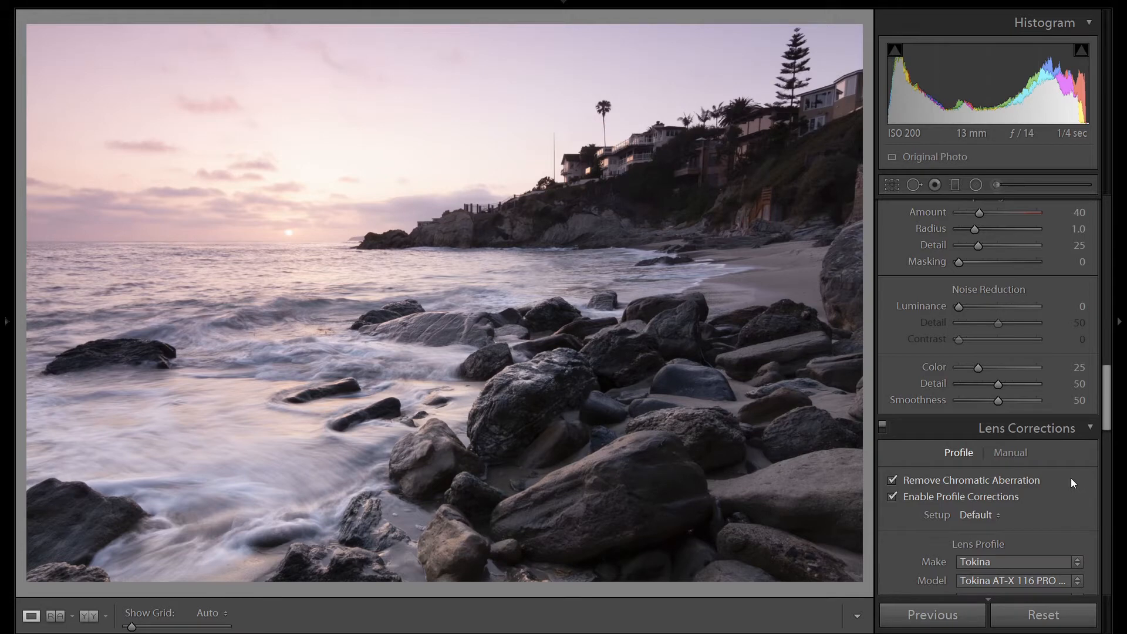
scroll(1070, 478, "up", 2)
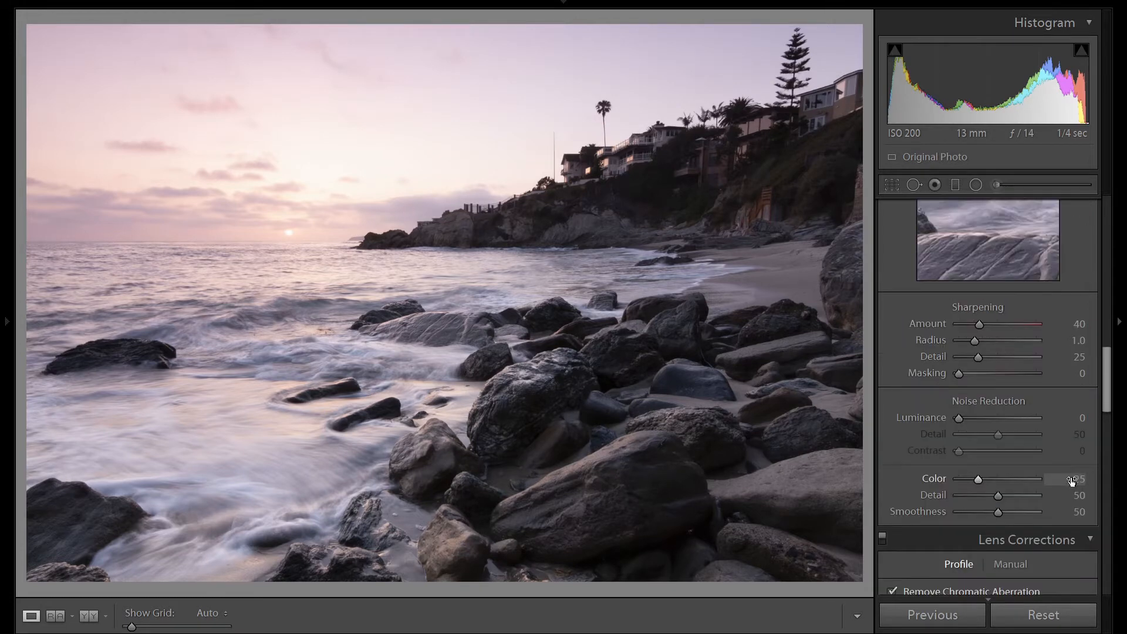
left_click(1067, 324)
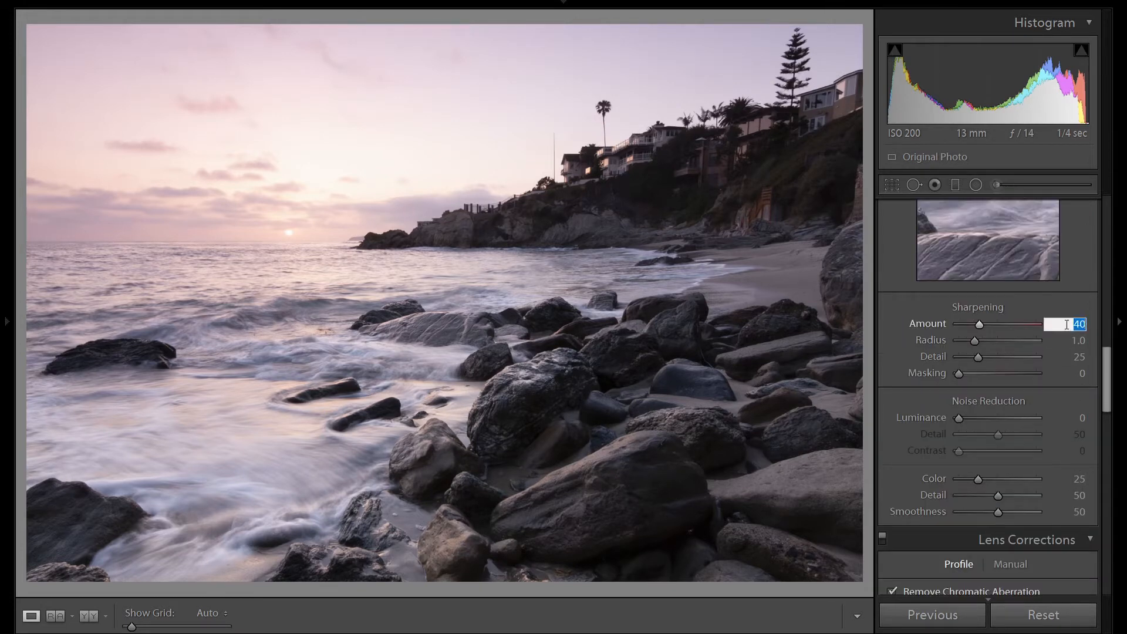
type("100")
key("Return")
left_click(961, 373, "alt")
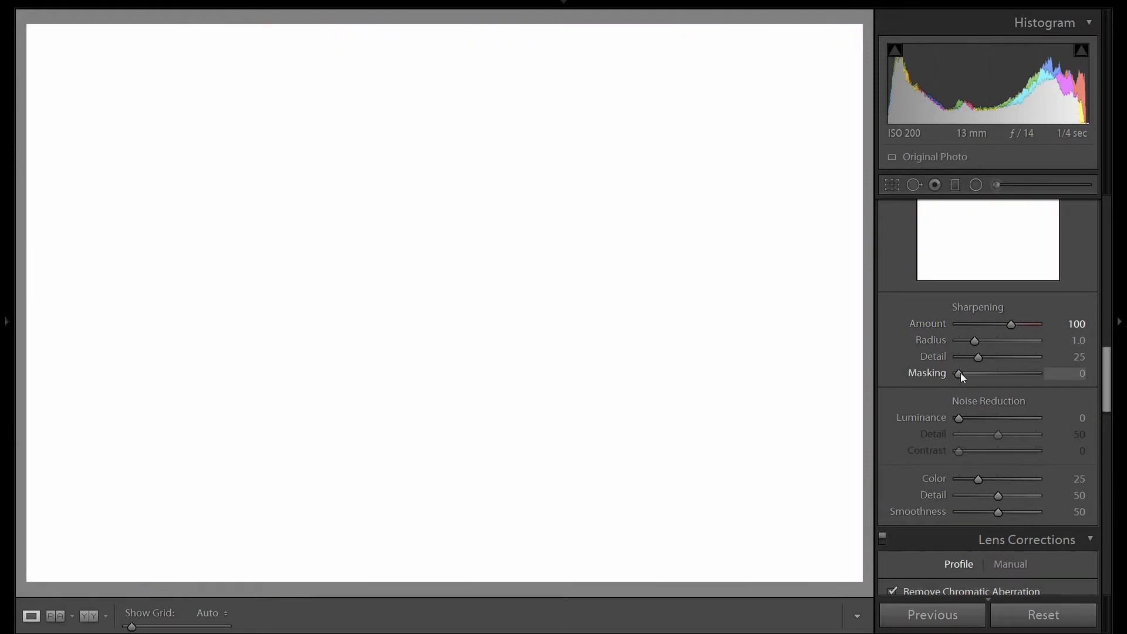
left_click_drag(961, 373, 1021, 373)
- Warm the white balance to a temperature of 5500 and lower the highlights to -100
scroll(1046, 379, "up", 5)
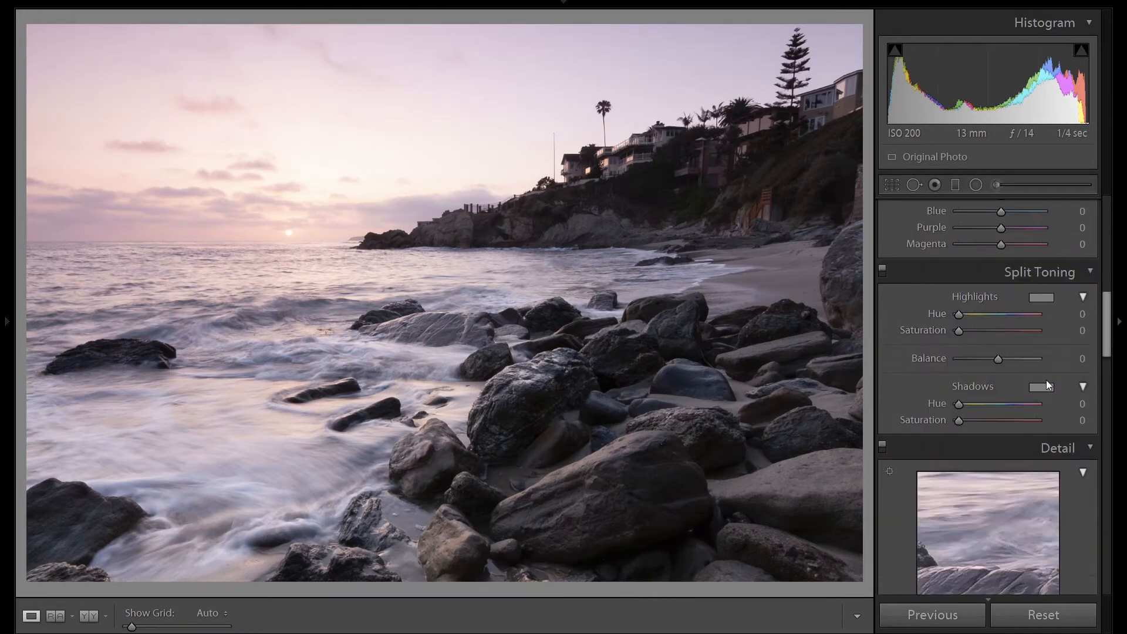
scroll(1060, 343, "up", 4)
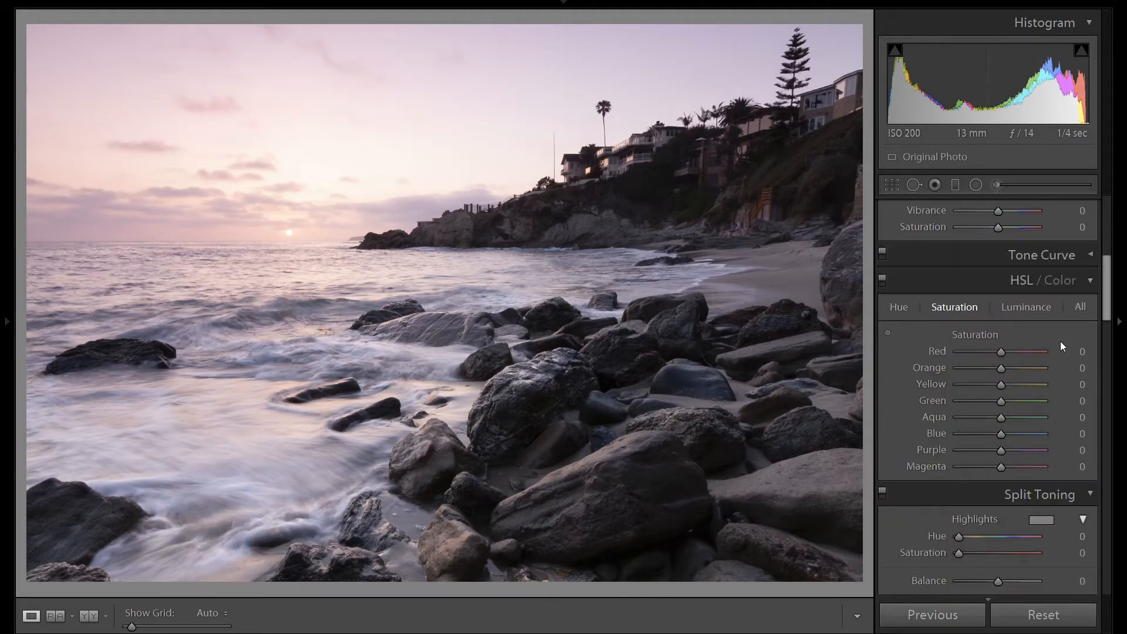
scroll(1072, 383, "up", 6)
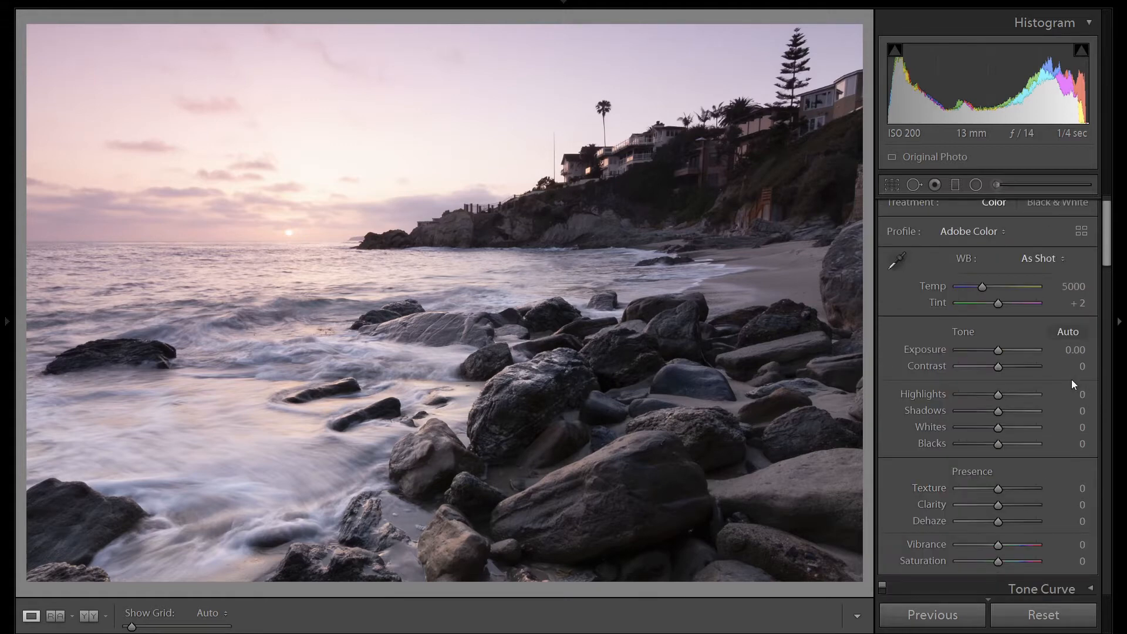
scroll(1071, 379, "up", 1)
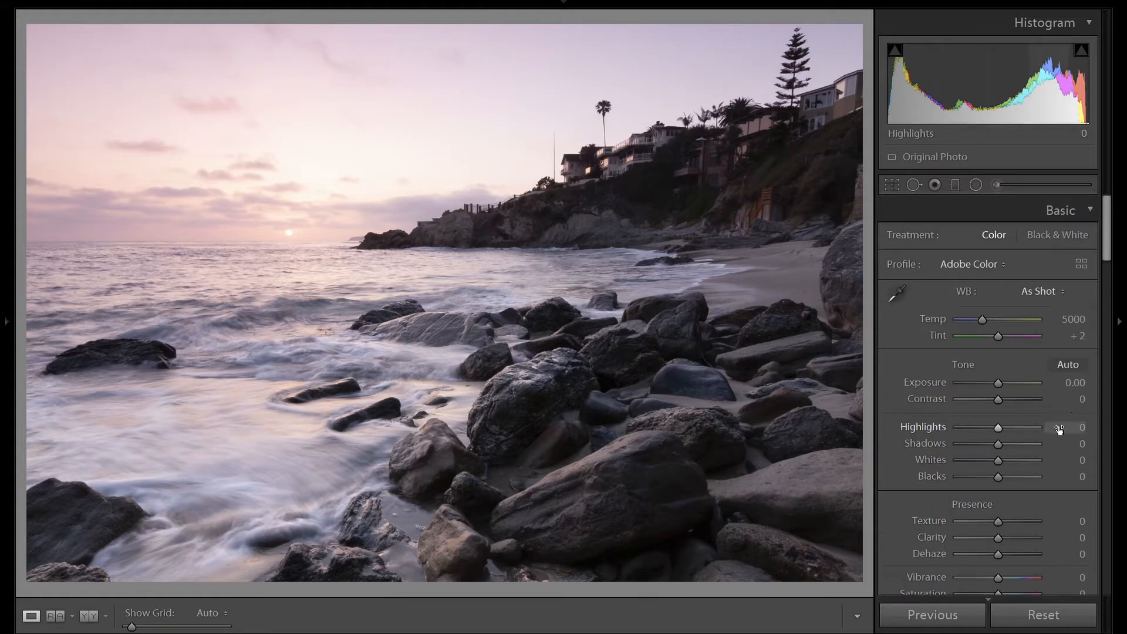
left_click_drag(982, 321, 985, 324)
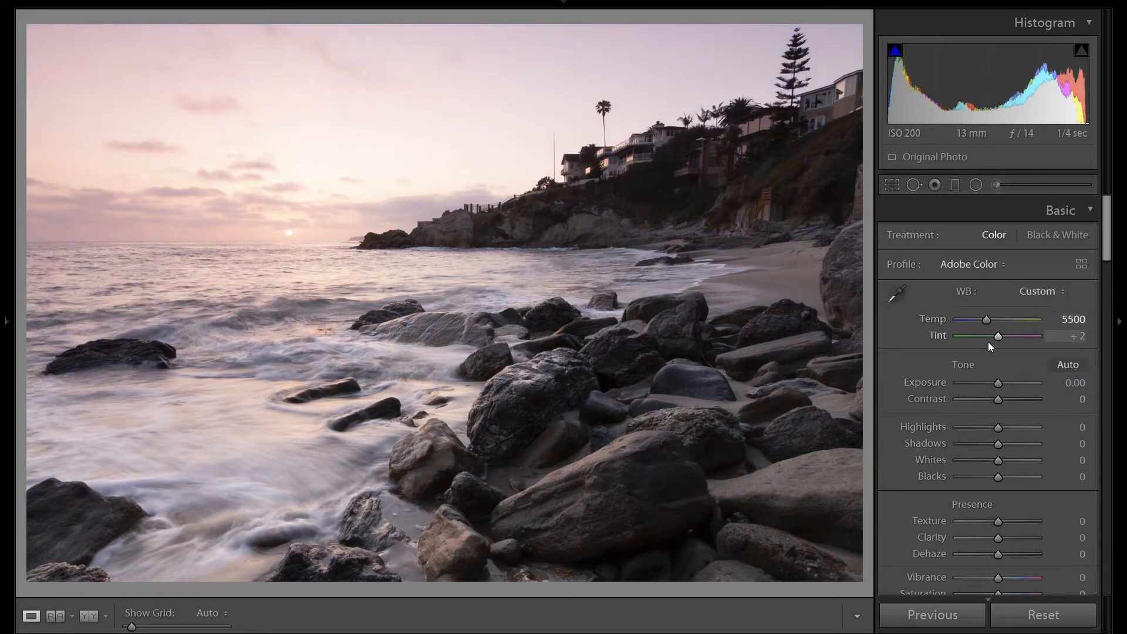
left_click(956, 427)
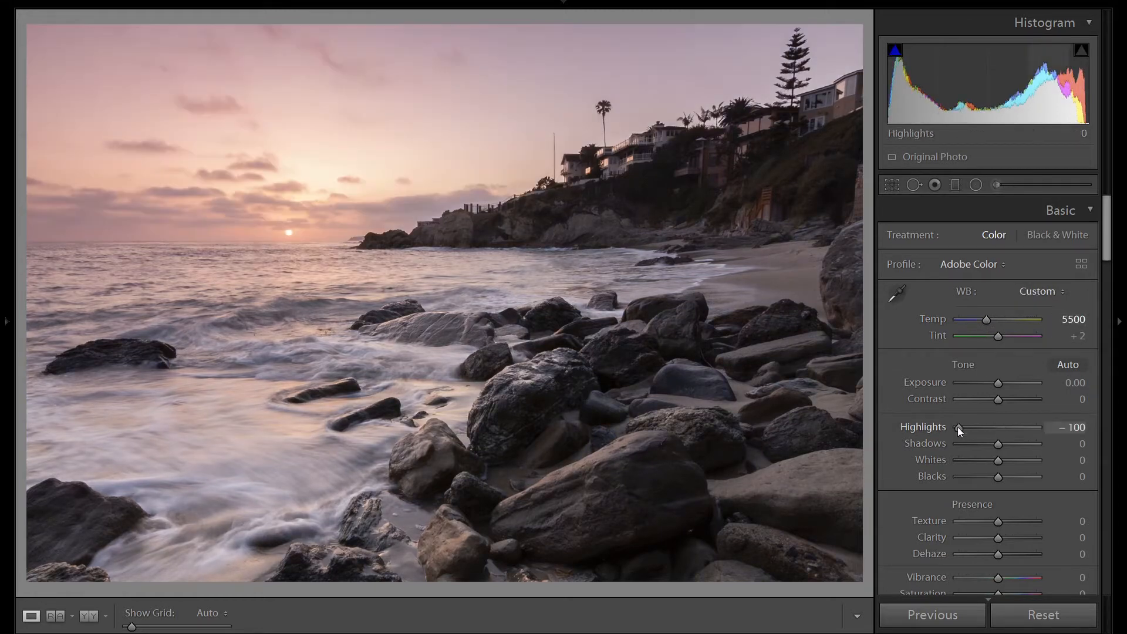
- Set the basic tone Shadows to +25
left_click_drag(998, 443, 1036, 449)
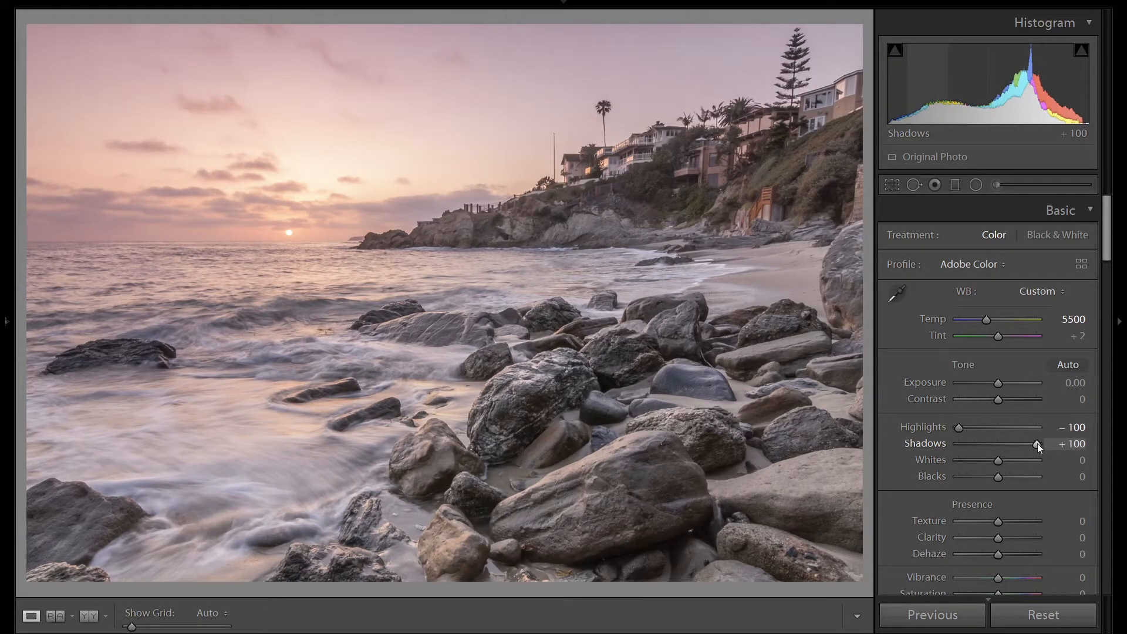
key("Down")
key("Down")
key("Down")
key("Down")
key("Down")
key("Down")
key("Down")
key("Down")
key("Down")
key("Down")
key("Down")
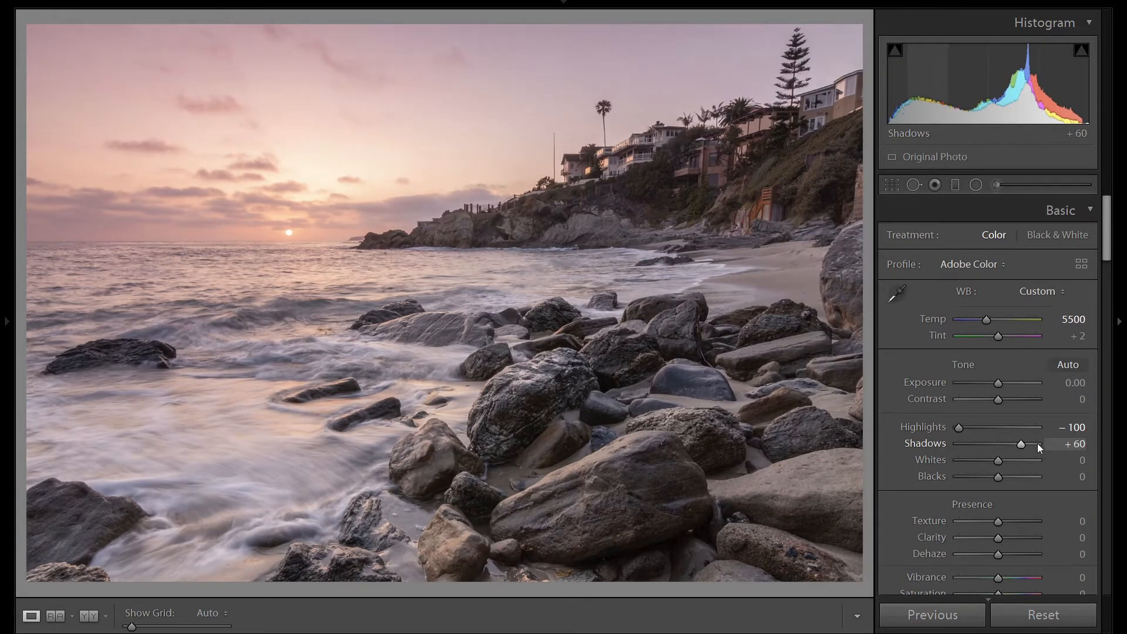
key("Down")
key("Down")
key("Down")
key("Down")
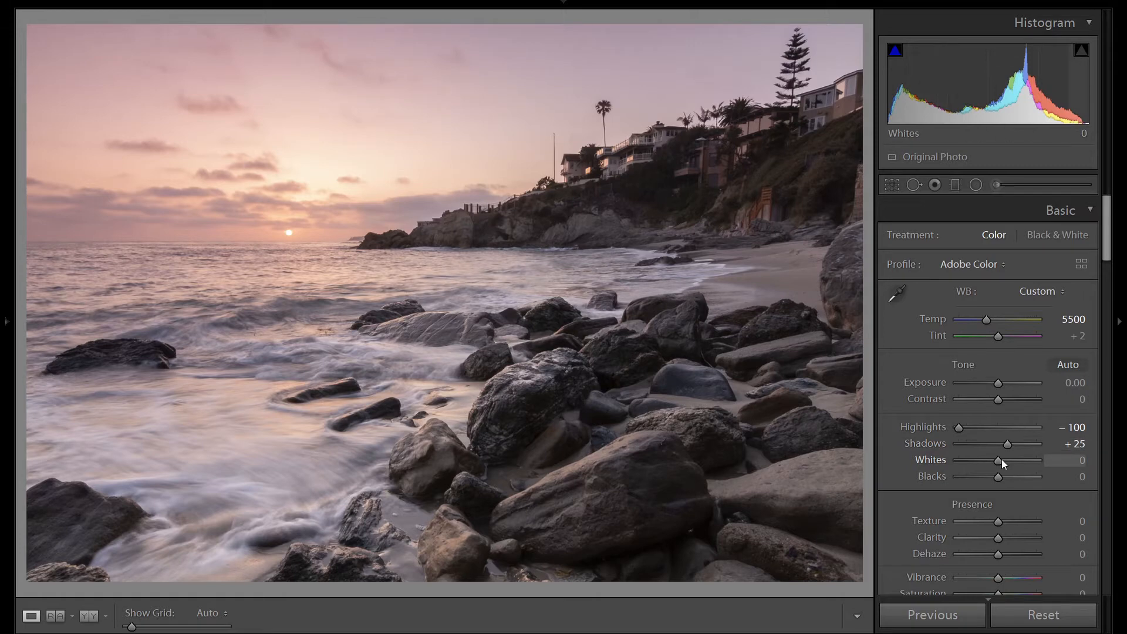
- Set the basic tone Whites to +55
key("Up")
key("Up")
key("Up")
key("Up")
key("Up")
key("Up")
key("Up")
key("Up")
key("Up")
key("Up")
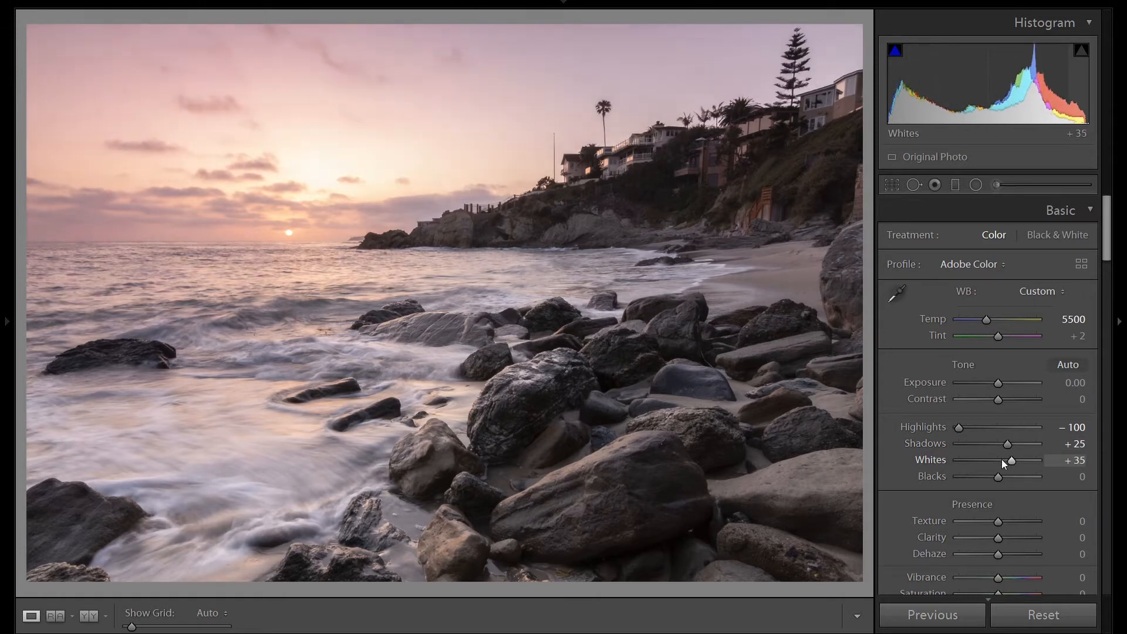
key("Up")
key("Up")
key("Up")
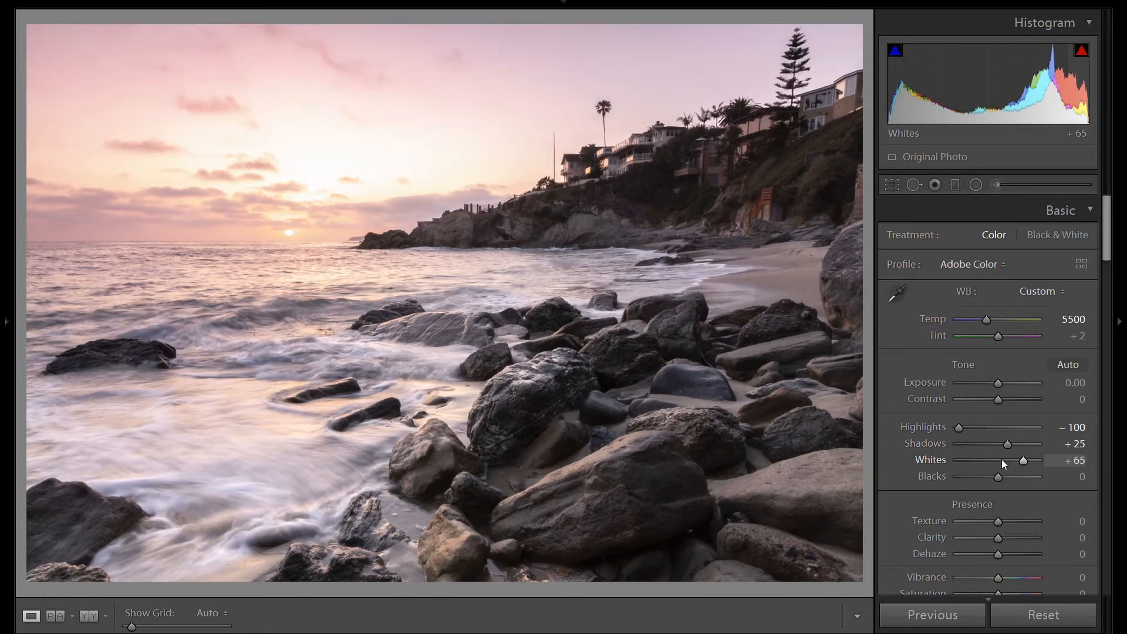
key("Down")
key("Down")
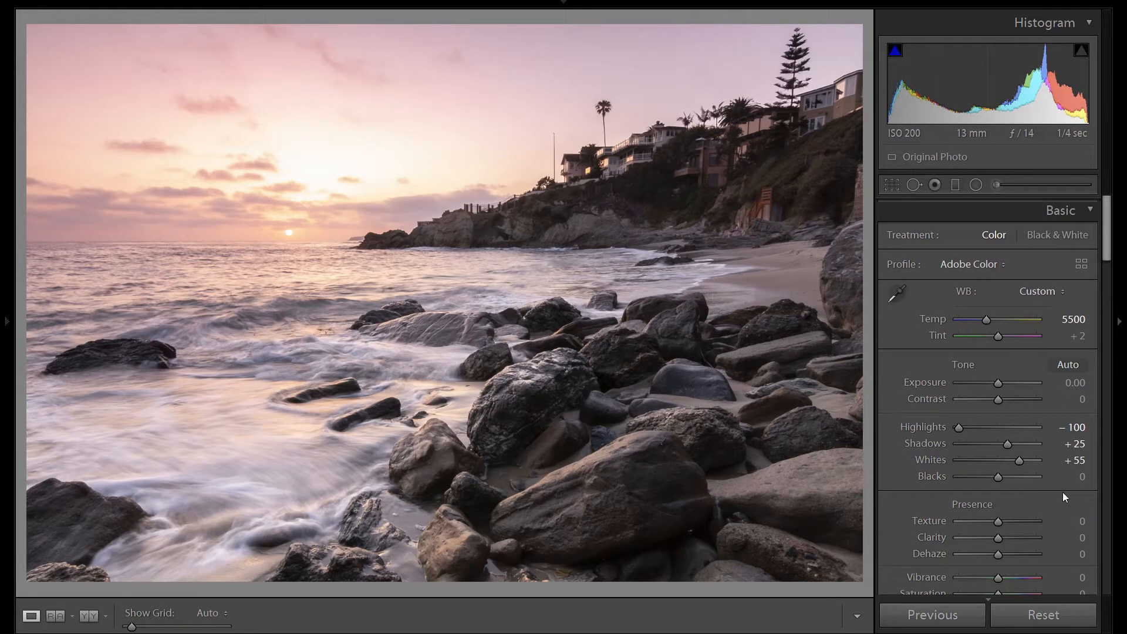
- Set the HSL luminance to -10 for red, -15 for orange, -5 for yellow and -5 for magenta
scroll(1062, 492, "down", 5)
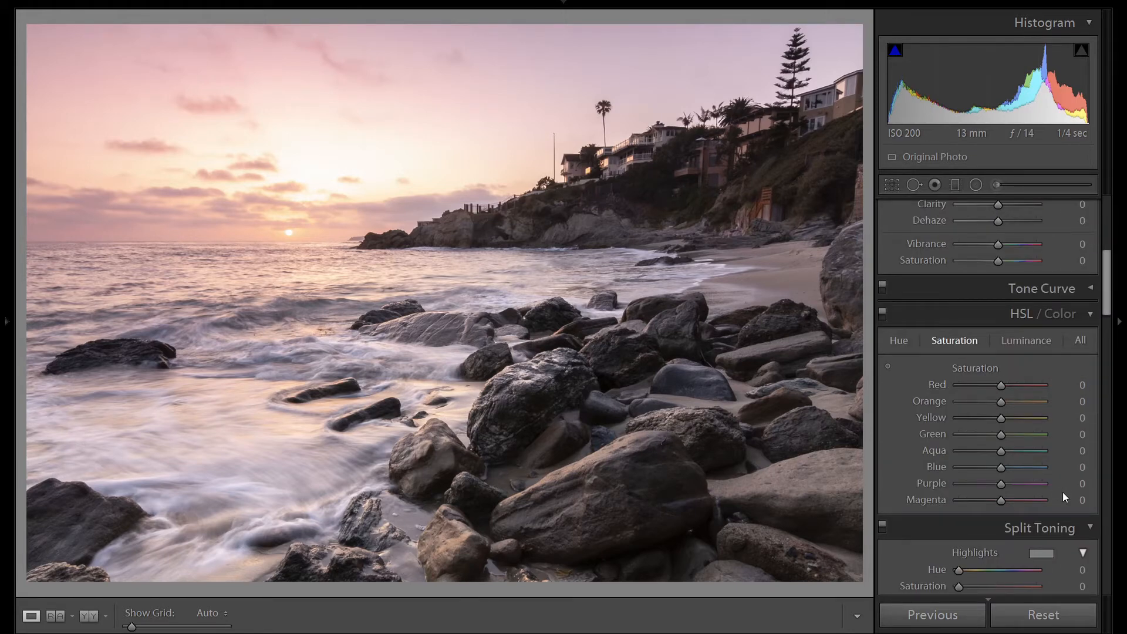
left_click(1026, 340)
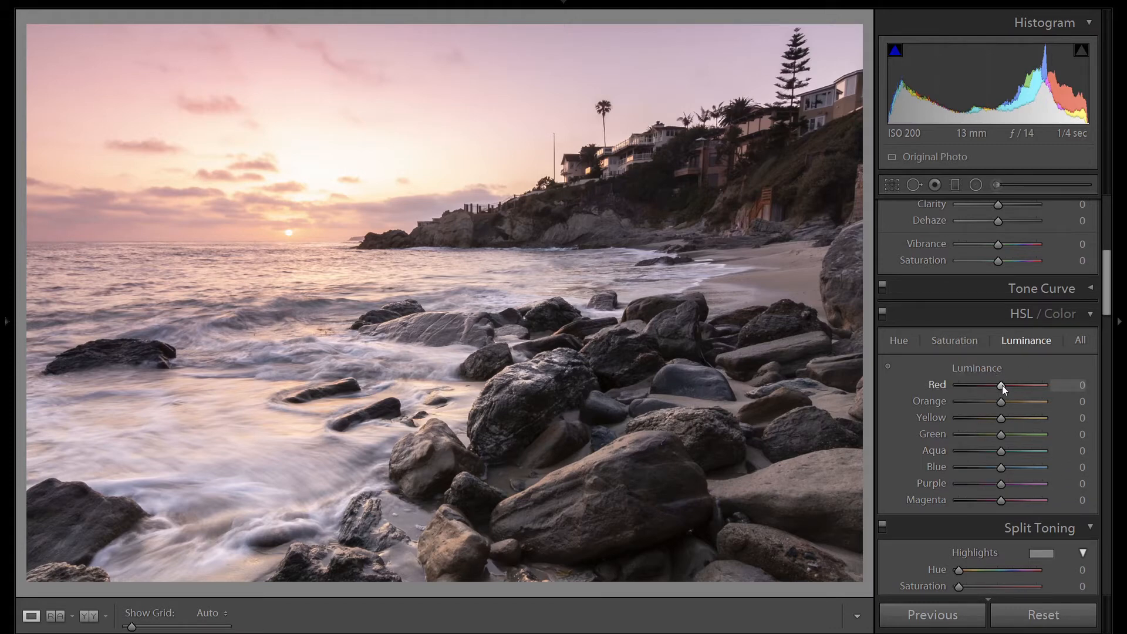
scroll(1002, 385, "down", 2)
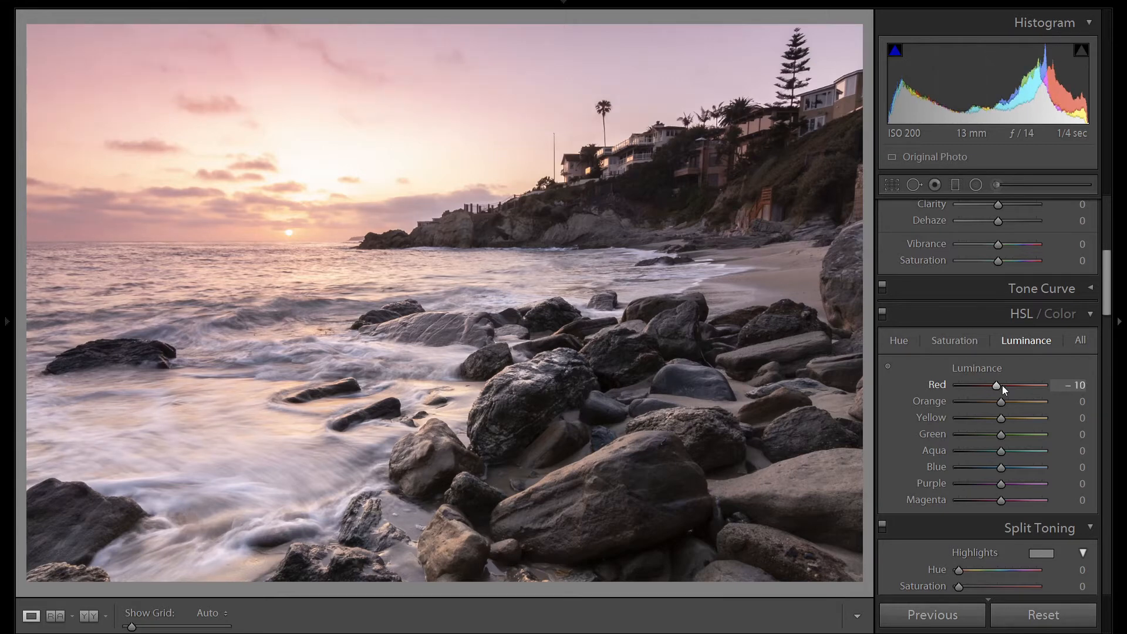
scroll(1002, 401, "down", 3)
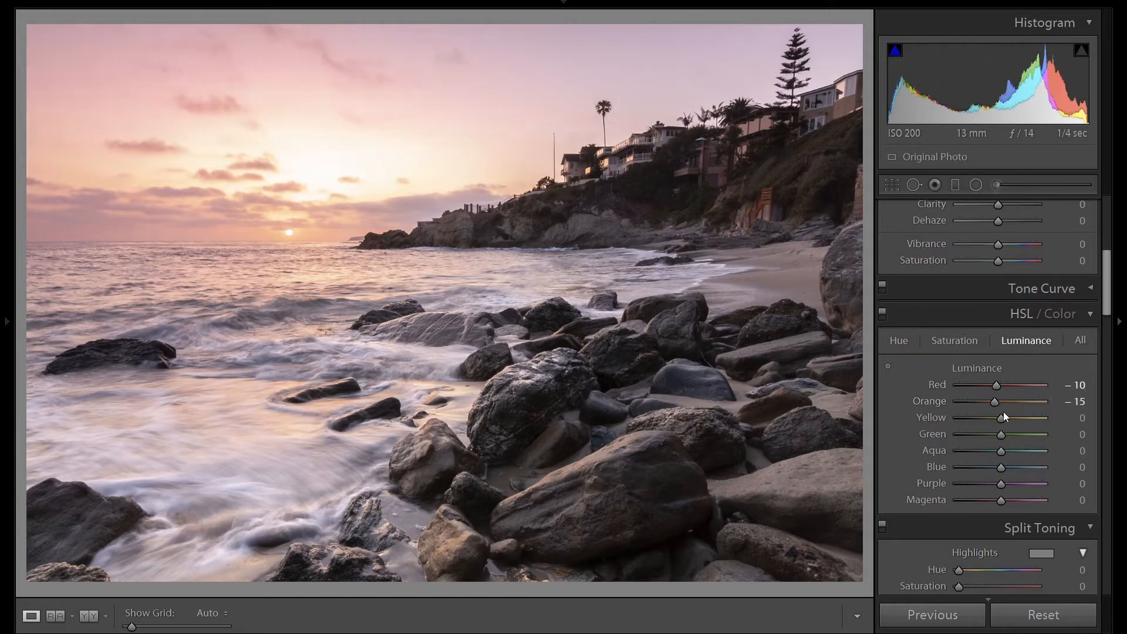
scroll(1001, 417, "down", 1)
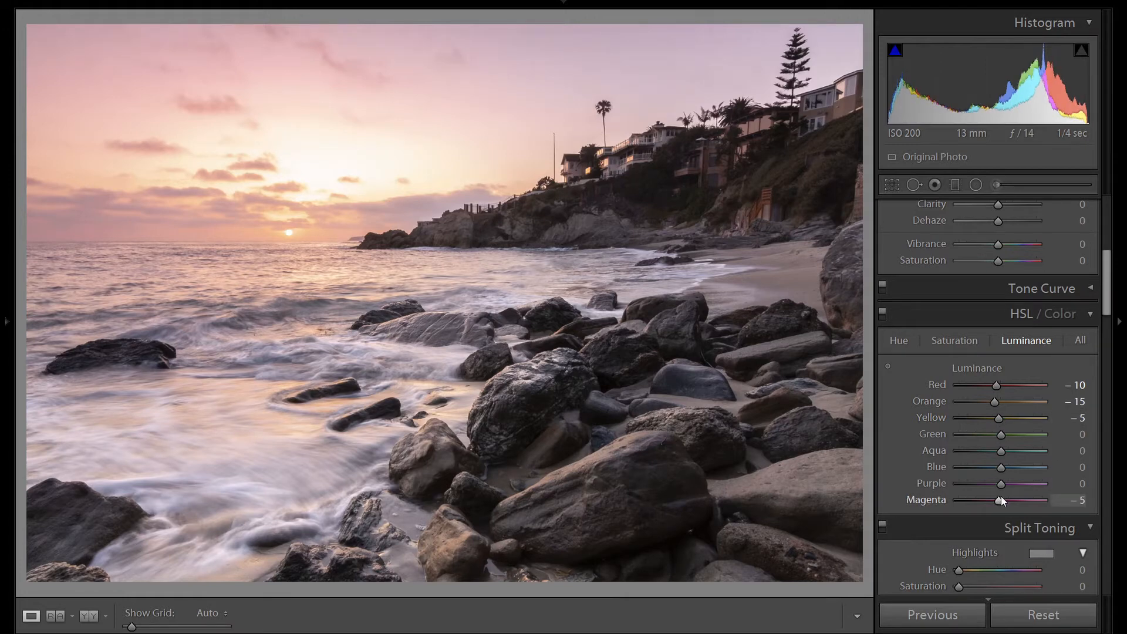
- Set the HSL saturation to +20 for red and +10 for orange, yellow and magenta
left_click(967, 345)
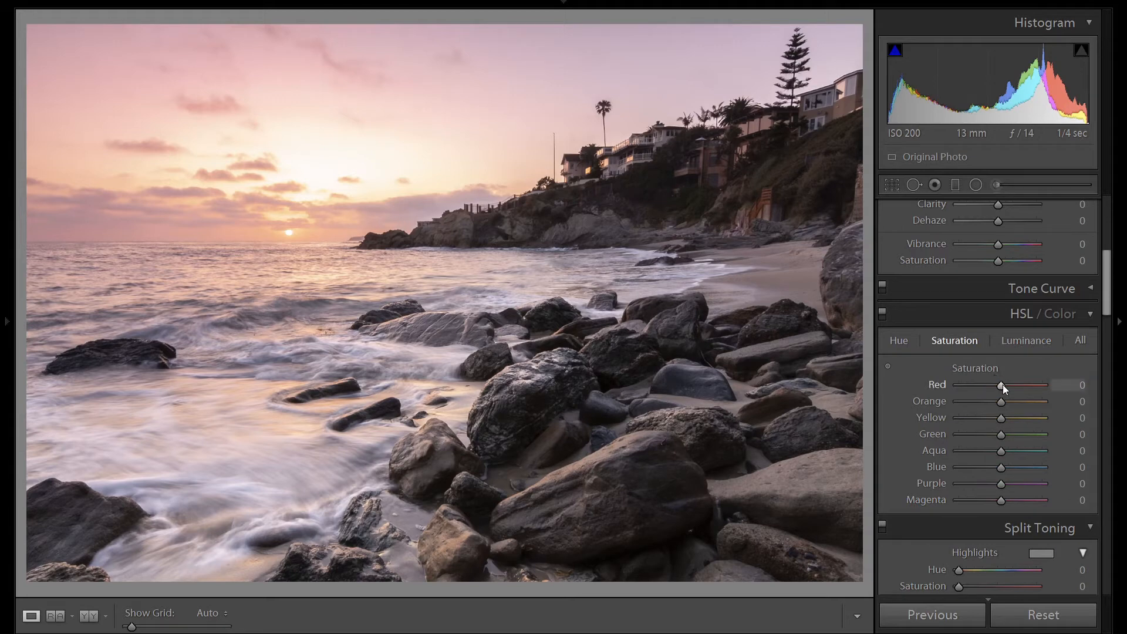
left_click_drag(1002, 385, 1006, 403)
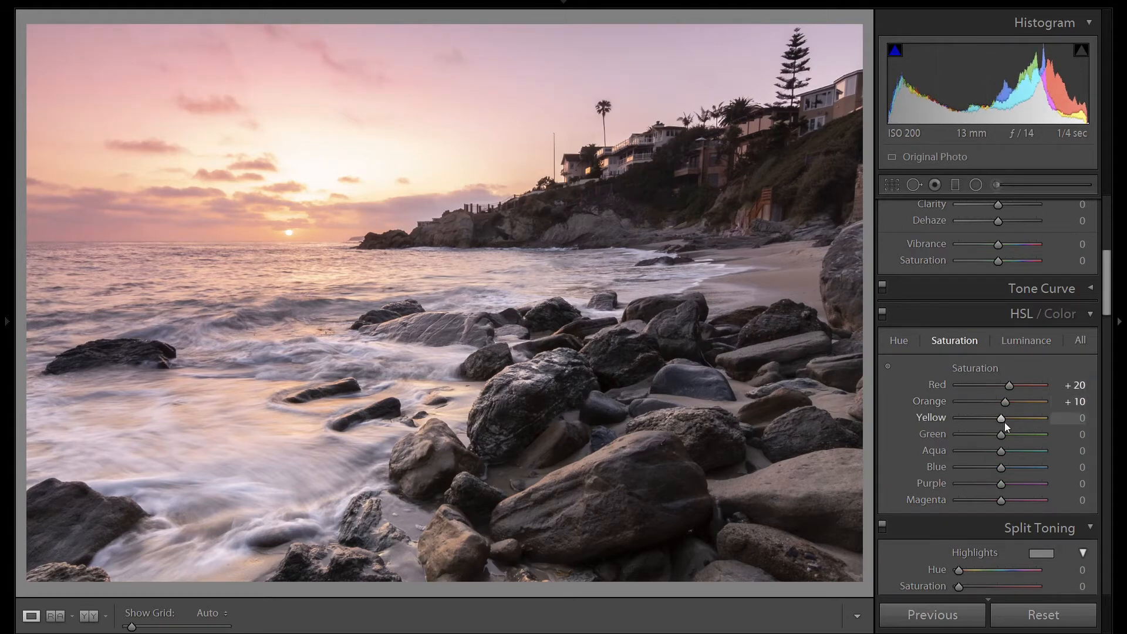
left_click(1005, 422)
left_click(1003, 501)
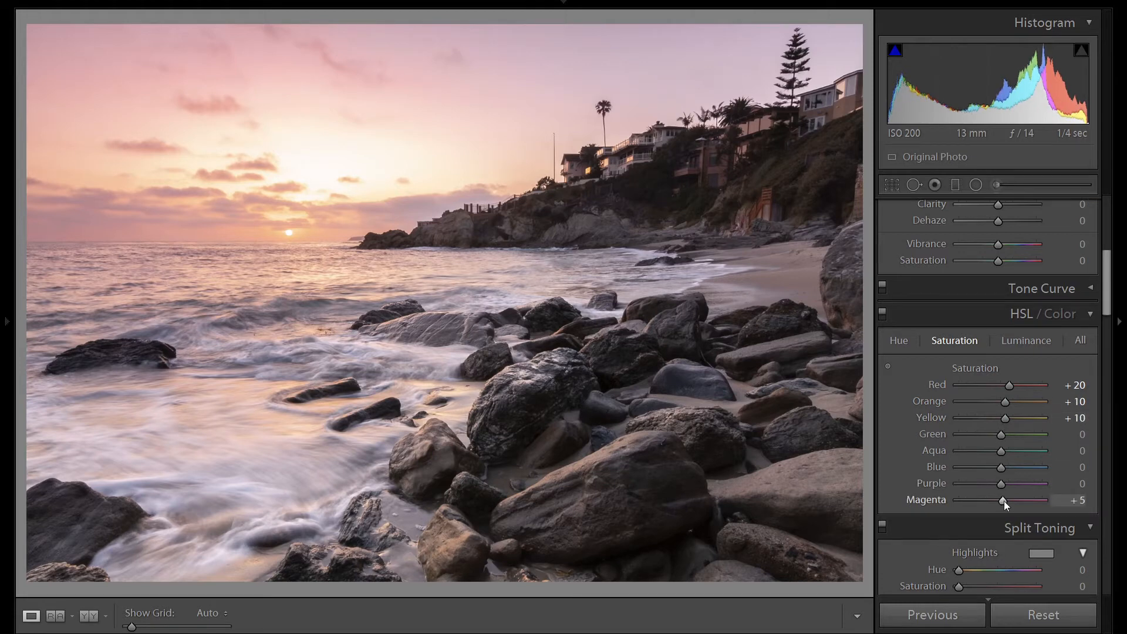
left_click(1004, 502)
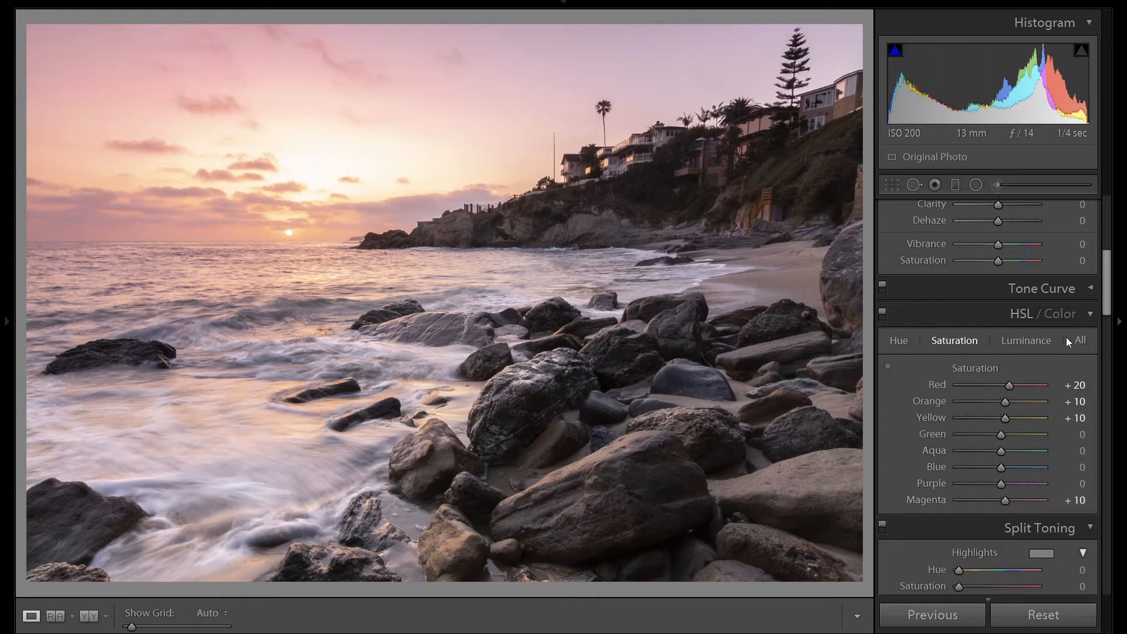
- Start an adjustment brush mask with Auto Mask on and paint it over the dark hillside below the houses
left_click(997, 186)
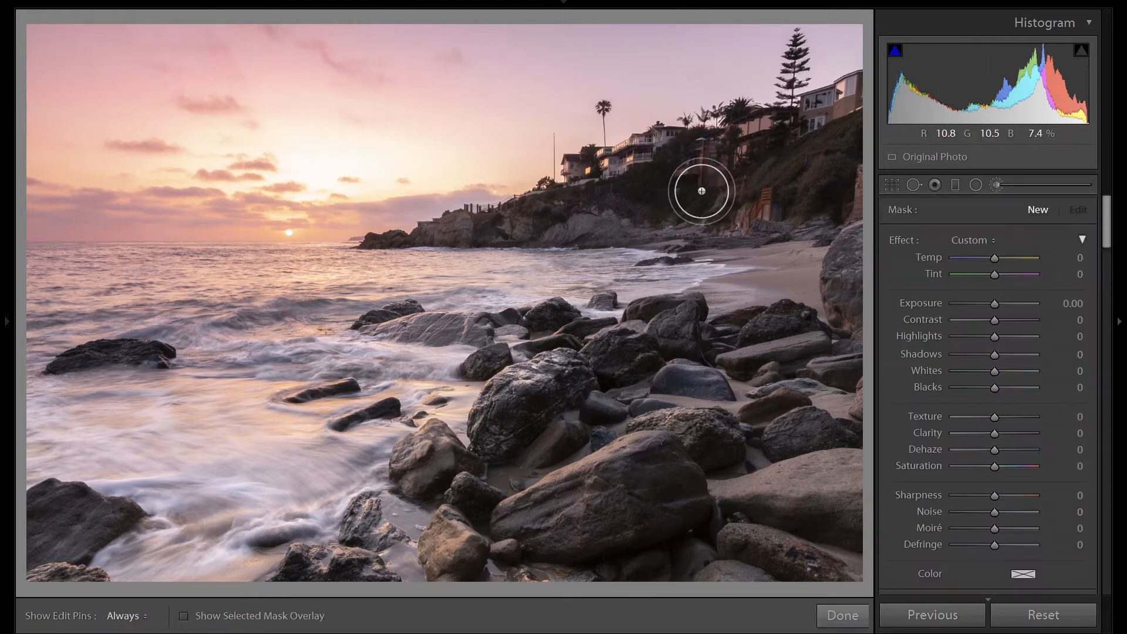
scroll(994, 457, "down", 5)
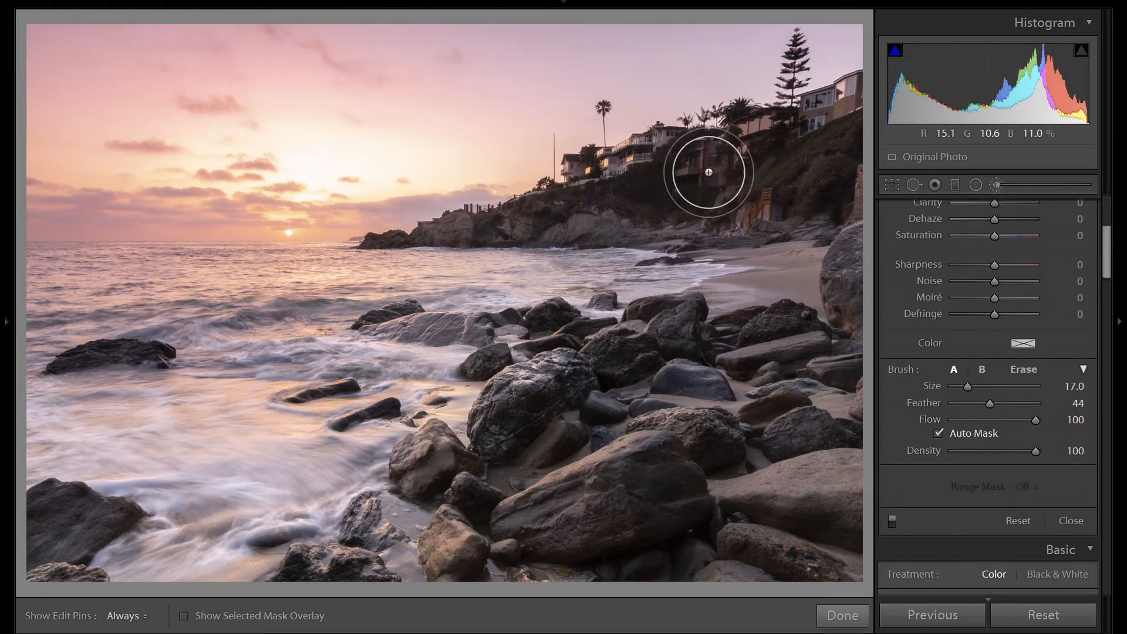
key("h")
mouse_move(782, 167)
left_mouse_down()
mouse_move(649, 199)
mouse_move(665, 169)
mouse_move(582, 204)
mouse_move(726, 215)
mouse_move(797, 196)
mouse_move(850, 118)
mouse_move(575, 216)
mouse_move(756, 214)
mouse_move(852, 181)
left_mouse_up()
key("o")
- Extend the hillside mask along the rocky headland down to the waterline with a smaller brush
scroll(658, 216, "down", 7)
scroll(576, 219, "up", 1)
mouse_move(558, 219)
left_mouse_down()
mouse_move(369, 242)
mouse_move(385, 245)
left_mouse_up()
scroll(402, 238, "down", 2)
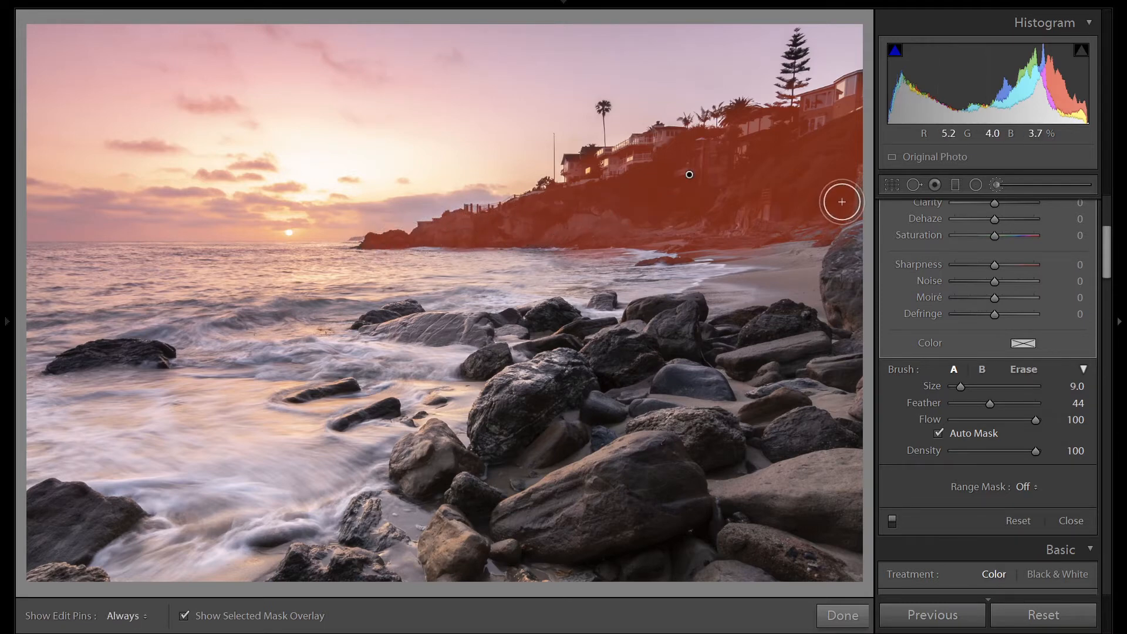
key("o")
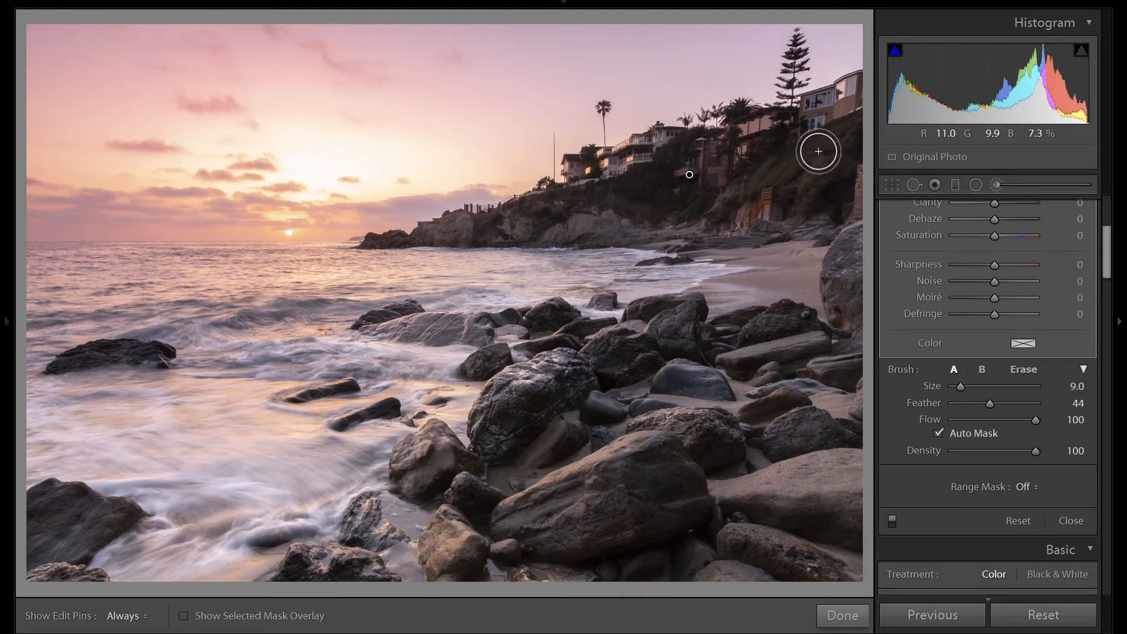
- Adjust the colour temperature of the hillside mask
scroll(1035, 286, "up", 5)
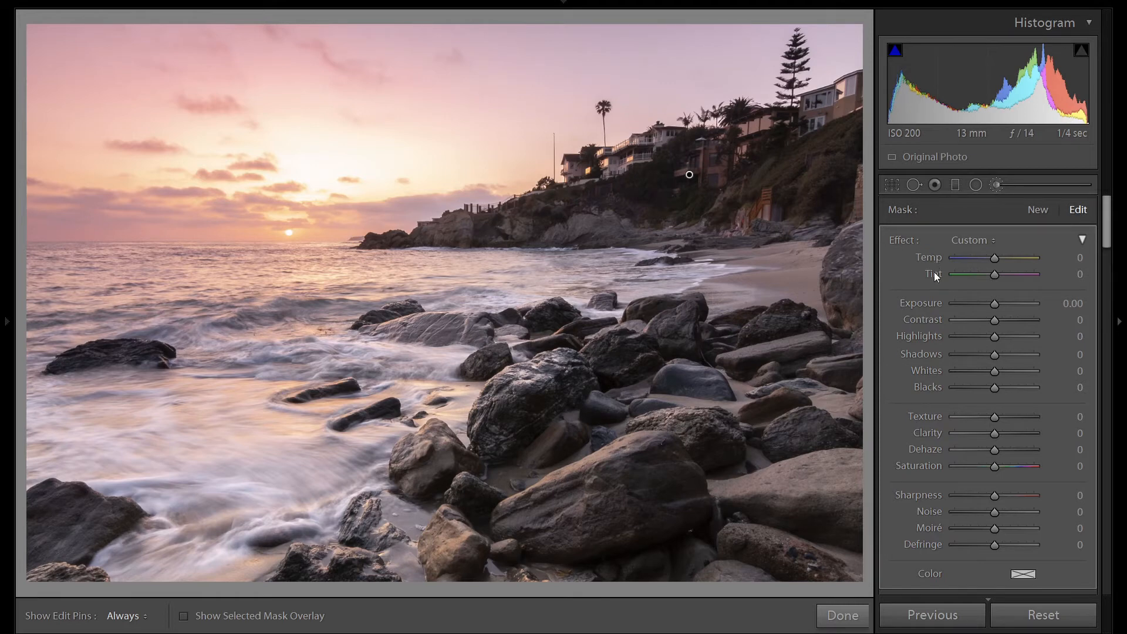
left_click_drag(995, 259, 994, 259)
key("Down")
key("Down")
key("Down")
key("Down")
key("Down")
key("Down")
key("Down")
key("Down")
key("Down")
key("Down")
- Create a new brush mask and paint it over the foreground rocks along the shore
left_click(1037, 212)
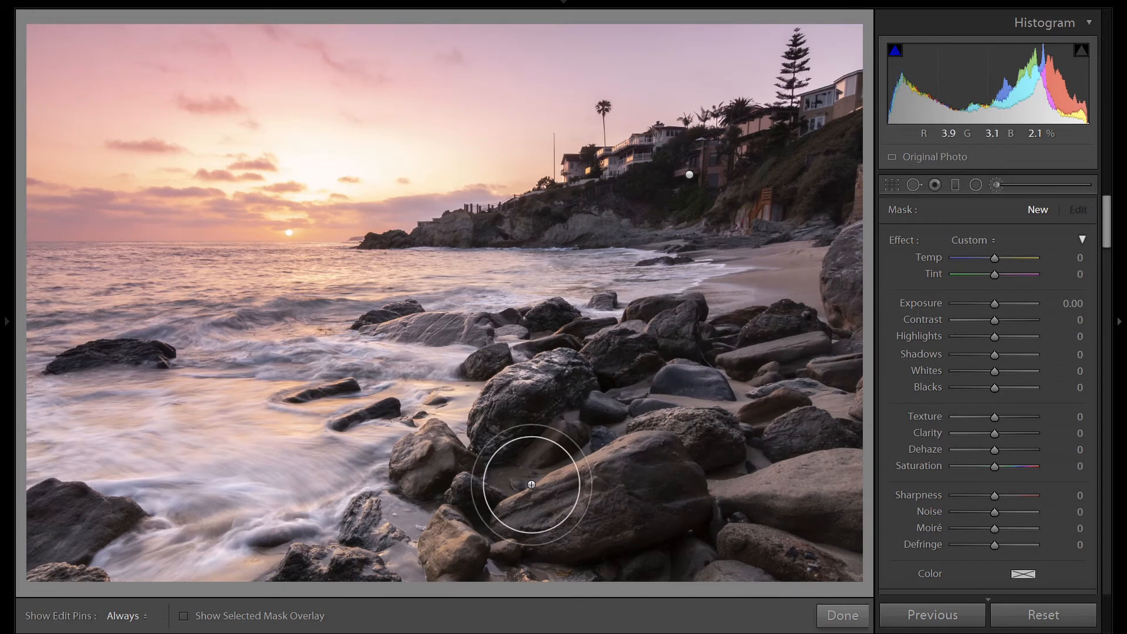
scroll(531, 484, "up", 2)
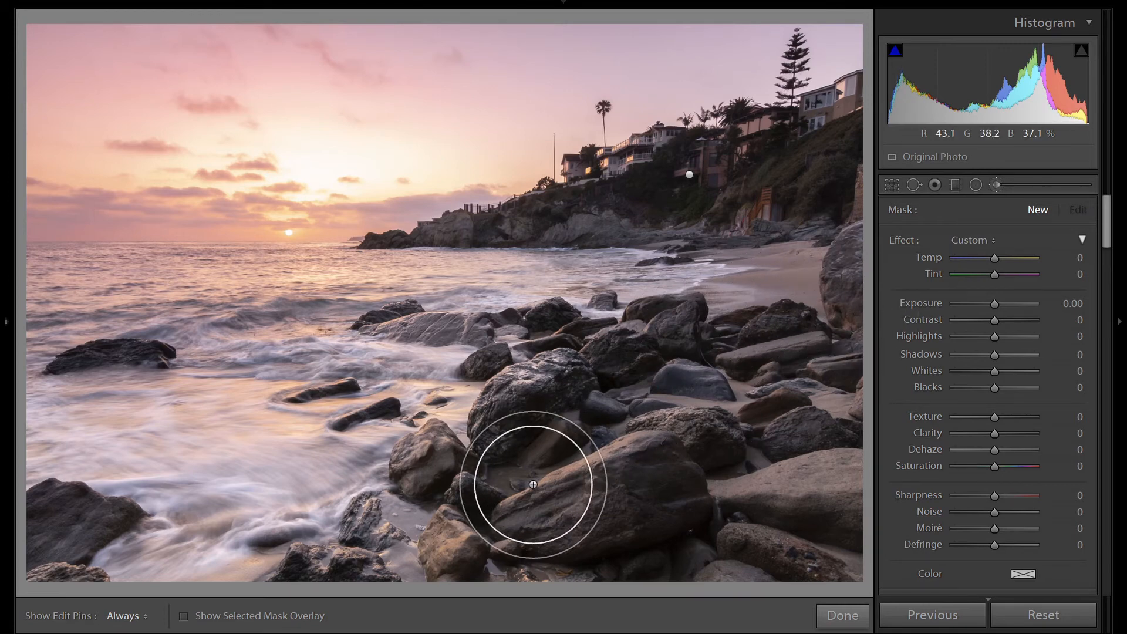
key("h")
key("o")
mouse_move(556, 447)
left_mouse_down()
mouse_move(616, 427)
mouse_move(415, 577)
mouse_move(350, 589)
mouse_move(541, 429)
mouse_move(555, 362)
mouse_move(532, 356)
mouse_move(664, 365)
mouse_move(776, 354)
mouse_move(851, 327)
mouse_move(858, 299)
mouse_move(815, 525)
mouse_move(686, 601)
mouse_move(663, 495)
mouse_move(766, 465)
left_mouse_up()
scroll(578, 359, "down", 5)
left_click_drag(540, 339, 389, 323)
key("h")
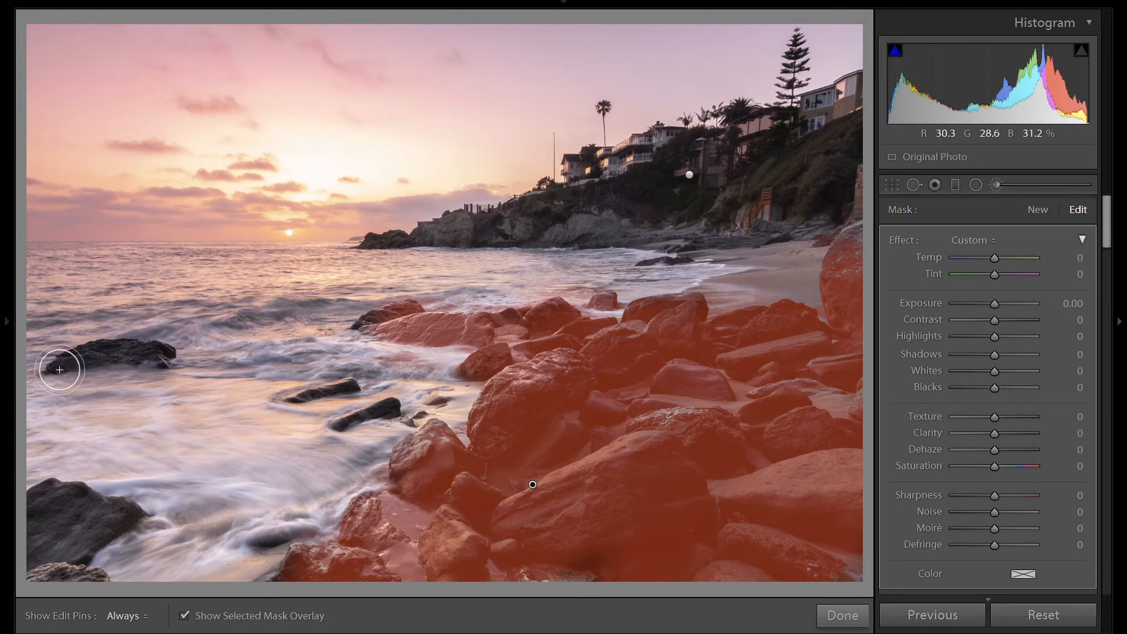
- Add the isolated rocks in the water and the rocks in the lower-left corner of the photo to the foreground rock mask
left_click_drag(60, 369, 156, 352)
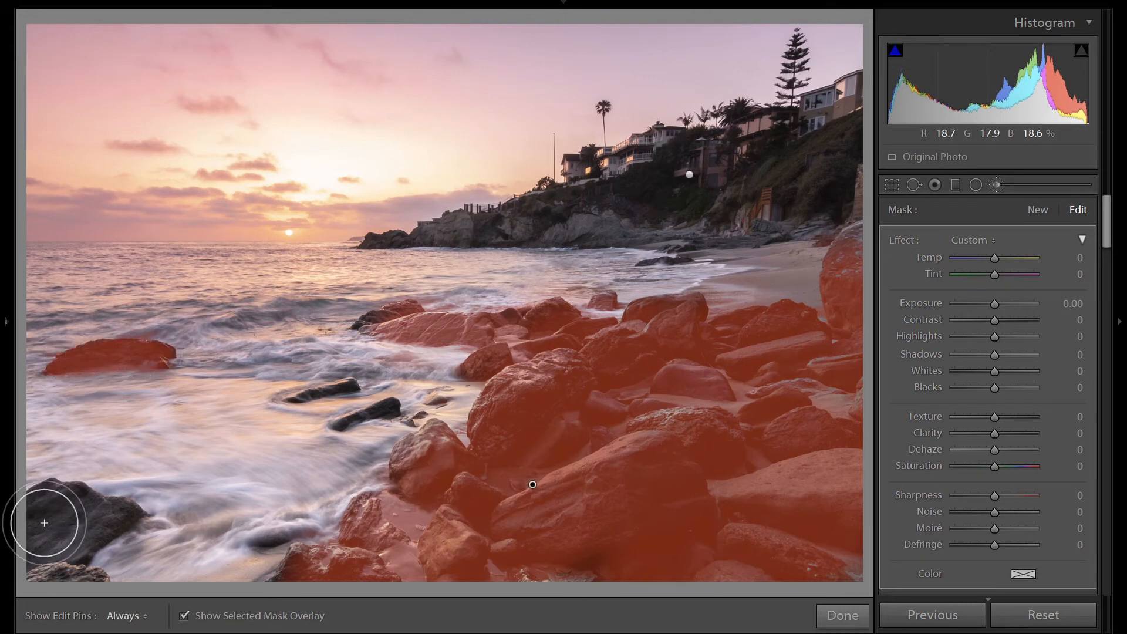
mouse_move(44, 522)
left_mouse_down()
mouse_move(96, 518)
mouse_move(55, 566)
mouse_move(150, 505)
left_mouse_up()
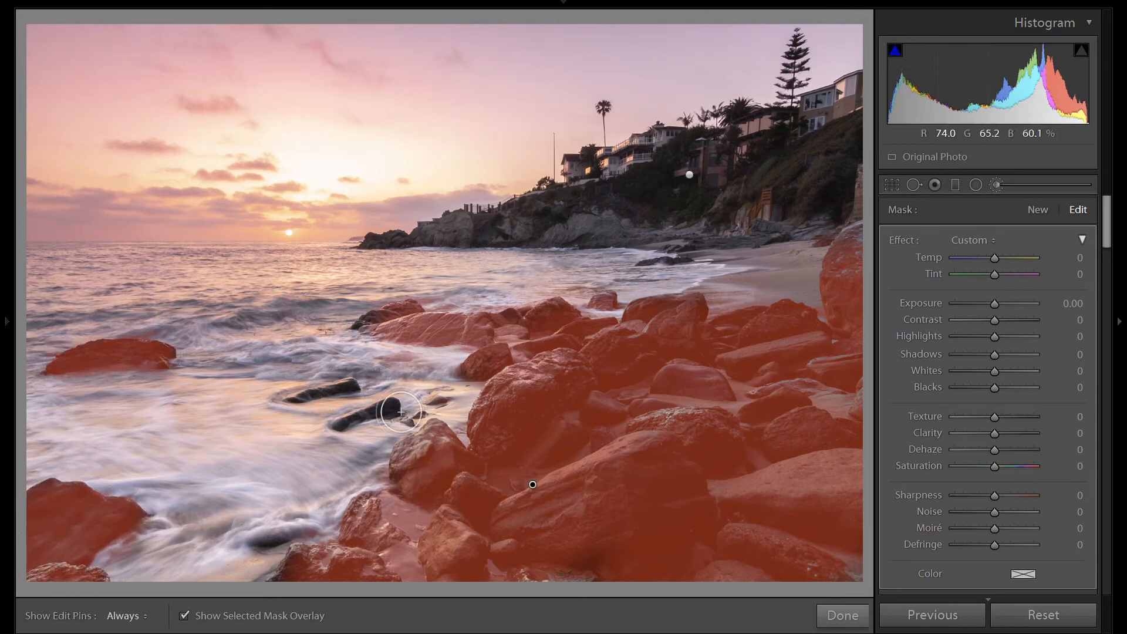
scroll(399, 412, "down", 5)
mouse_move(391, 407)
left_mouse_down()
mouse_move(357, 421)
mouse_move(350, 380)
mouse_move(299, 397)
left_mouse_up()
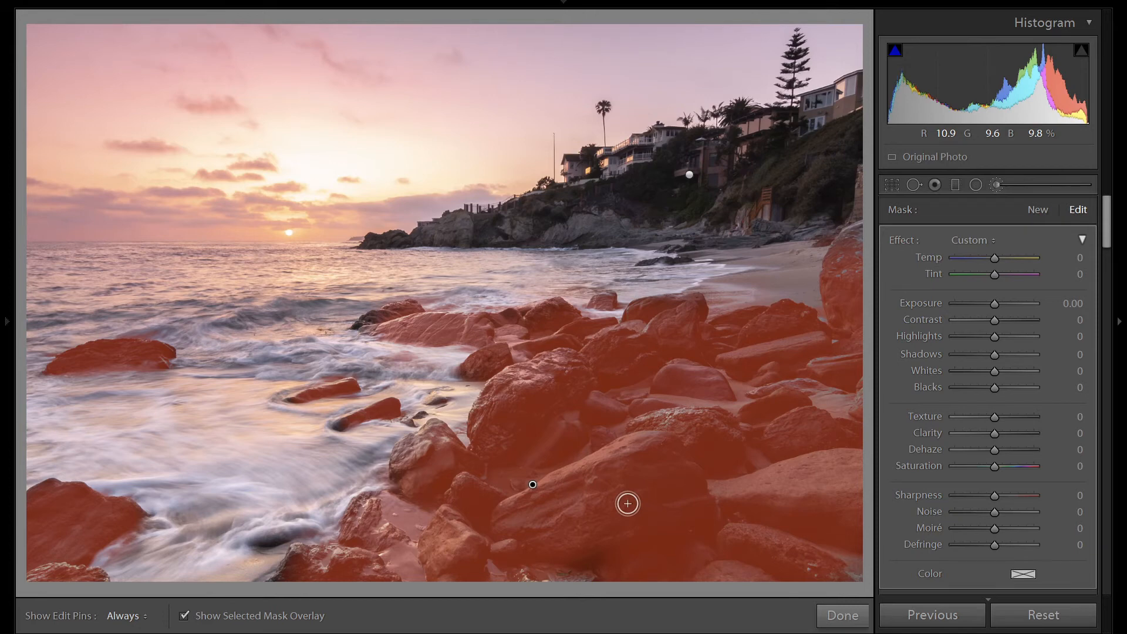
key("o")
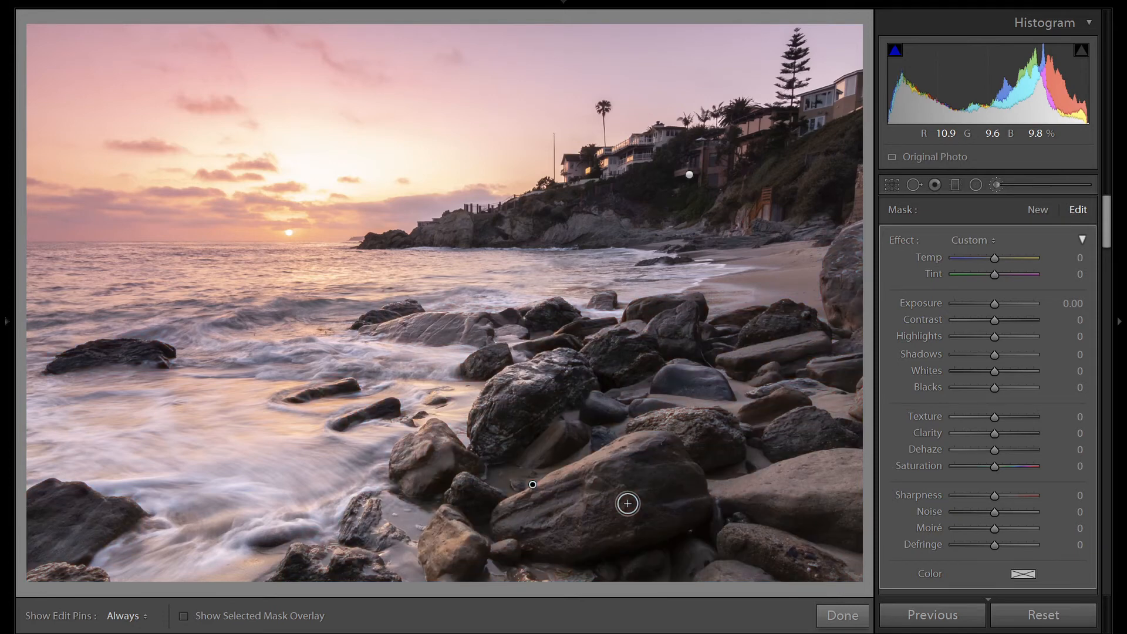
- Raise the Texture of the foreground rock mask
left_click(1009, 417)
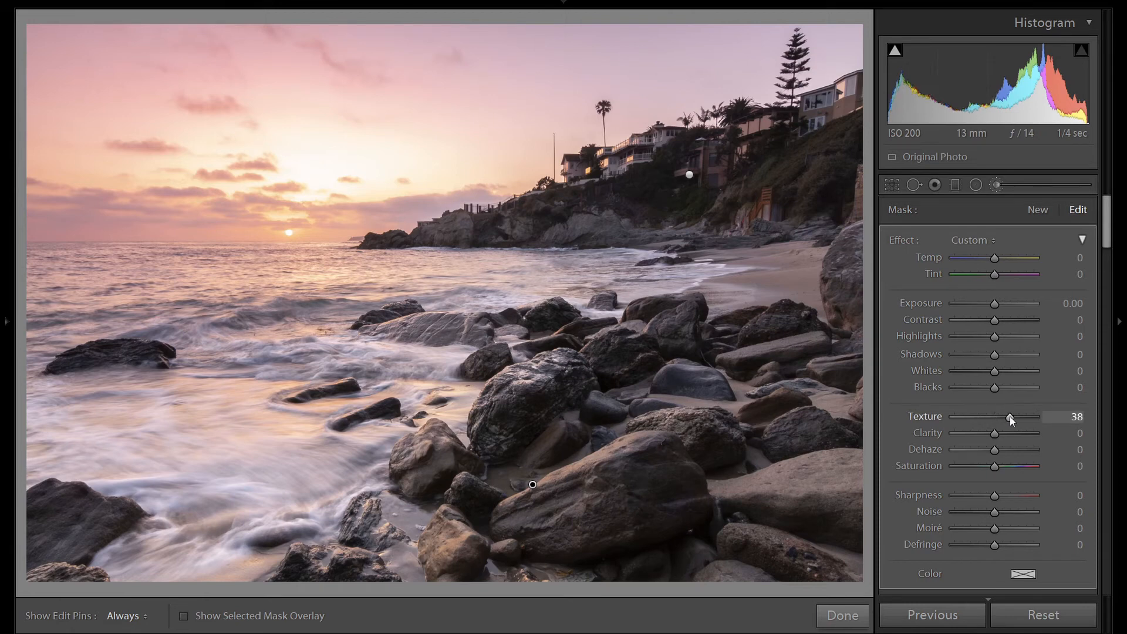
key("Down")
key("Down")
key("Down")
key("Down")
key("Down")
key("Down")
key("Down")
key("Down")
- Create a new brush mask and paint it over the flowing foreground water between the rocks
left_click(1038, 210)
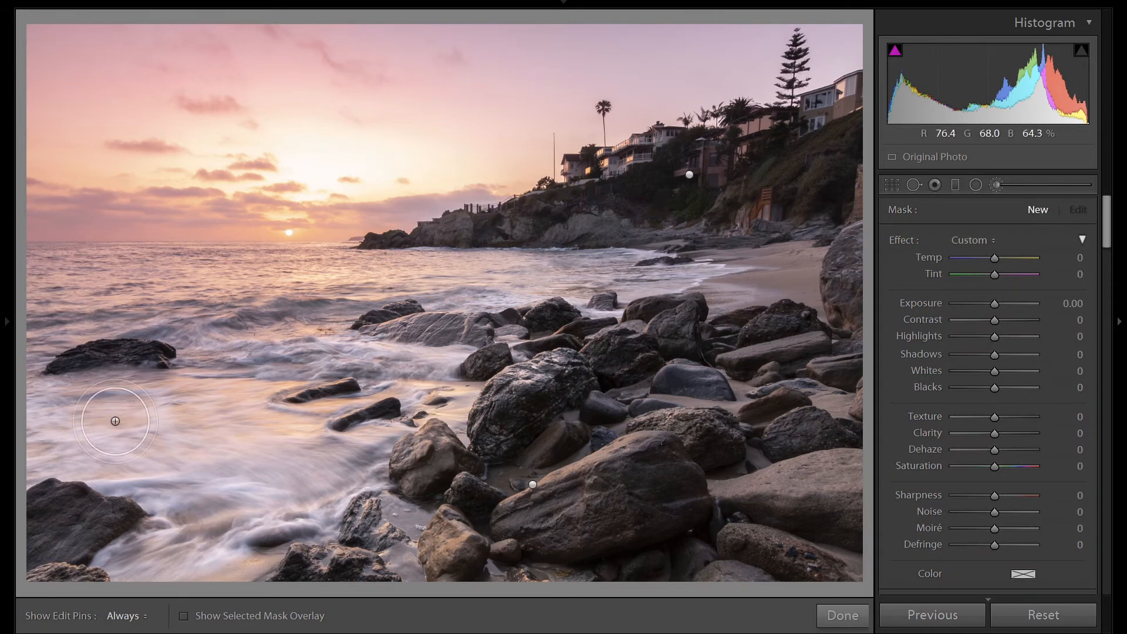
mouse_move(115, 421)
left_mouse_down()
mouse_move(25, 417)
mouse_move(239, 415)
mouse_move(205, 511)
mouse_move(130, 573)
mouse_move(204, 523)
mouse_move(156, 467)
mouse_move(71, 447)
mouse_move(148, 457)
mouse_move(271, 503)
mouse_move(347, 459)
mouse_move(266, 506)
mouse_move(287, 446)
left_mouse_up()
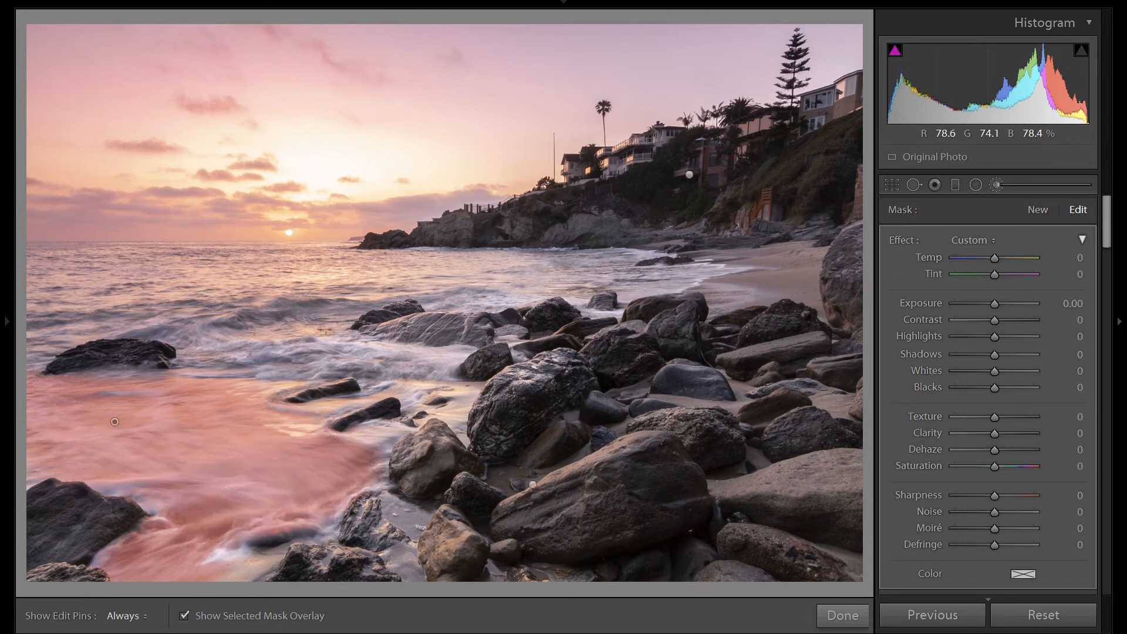
mouse_move(231, 399)
left_mouse_down()
mouse_move(207, 346)
mouse_move(298, 325)
mouse_move(257, 347)
mouse_move(447, 366)
mouse_move(395, 365)
mouse_move(328, 336)
mouse_move(339, 324)
mouse_move(277, 335)
mouse_move(244, 356)
mouse_move(255, 374)
mouse_move(285, 380)
mouse_move(249, 421)
left_mouse_up()
key("h")
key("h")
key("h")
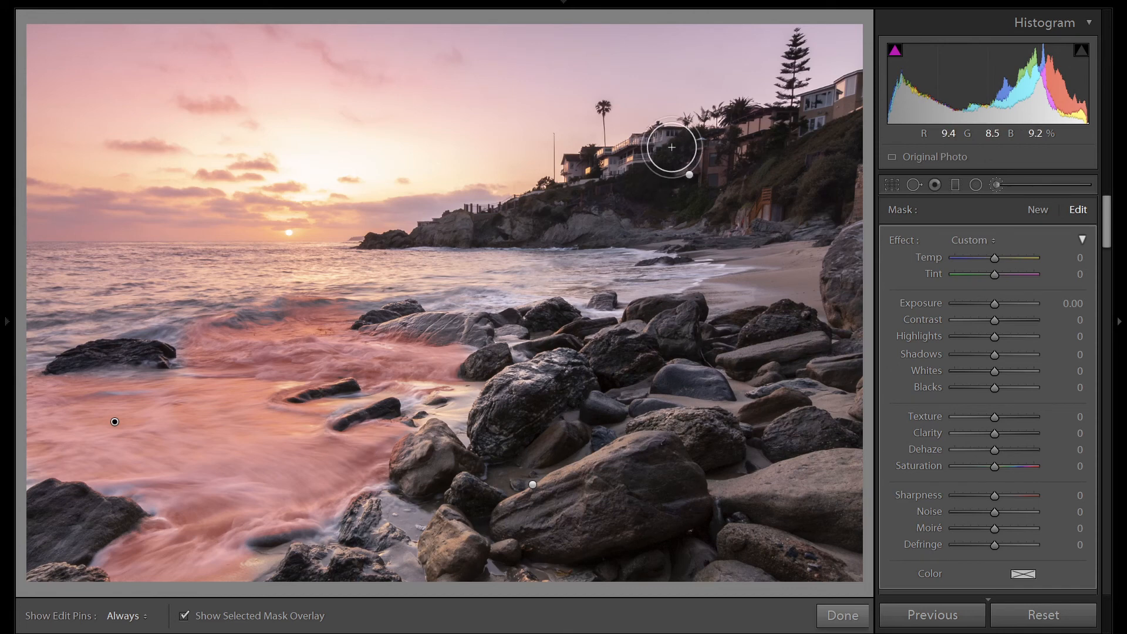
key("o")
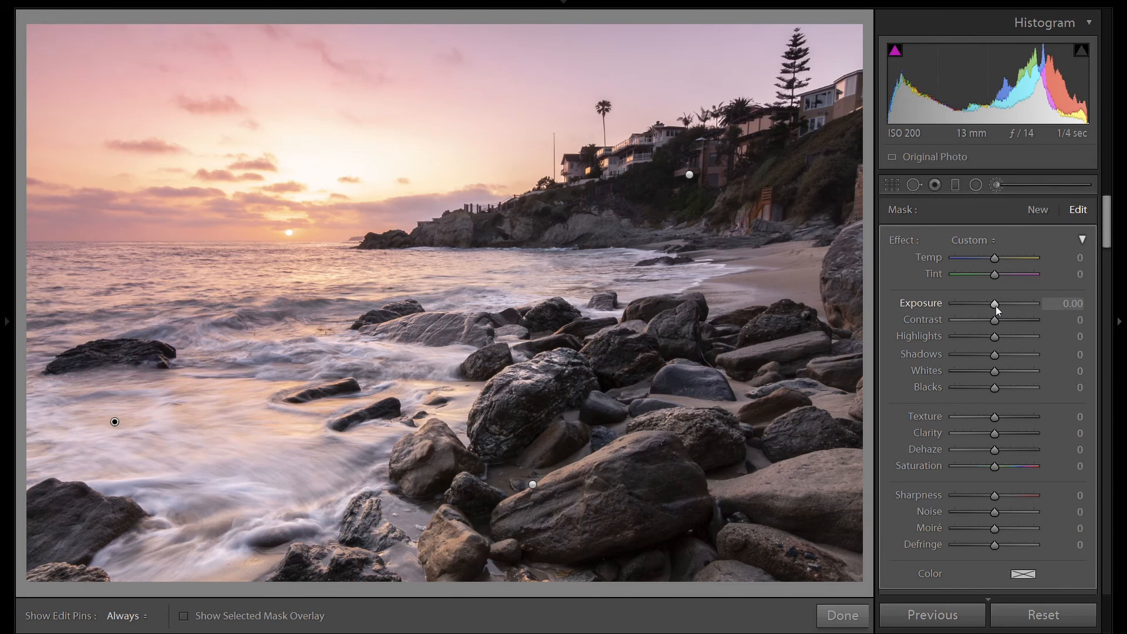
- Set the water mask's Exposure to 0.40 and finish the brush adjustments
key("Up")
key("Up")
key("Up")
key("Up")
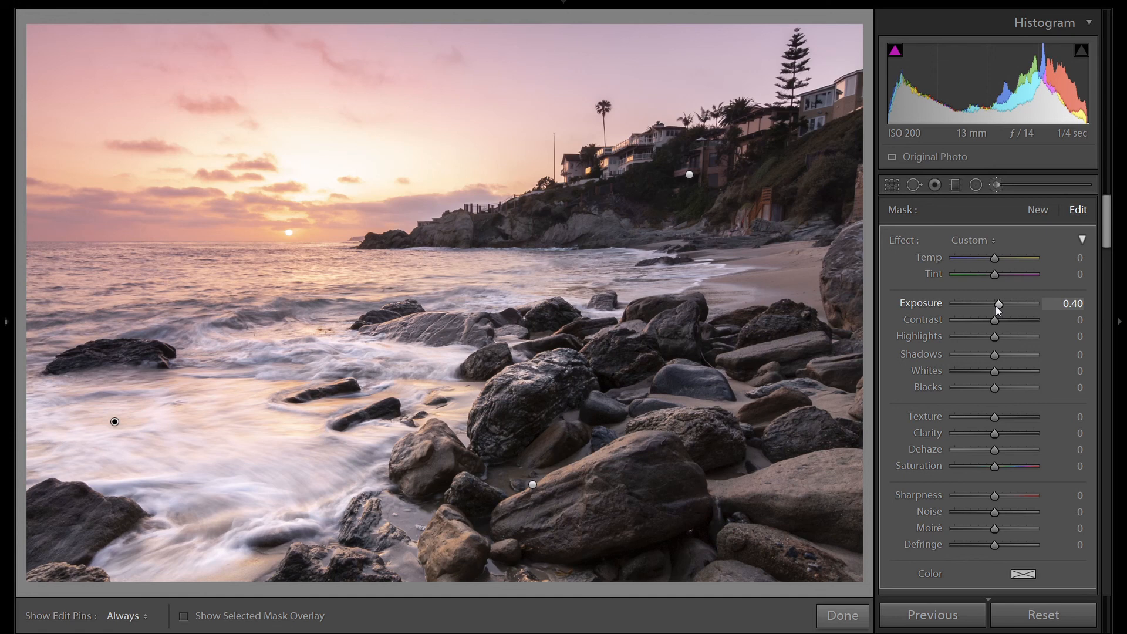
key("Return")
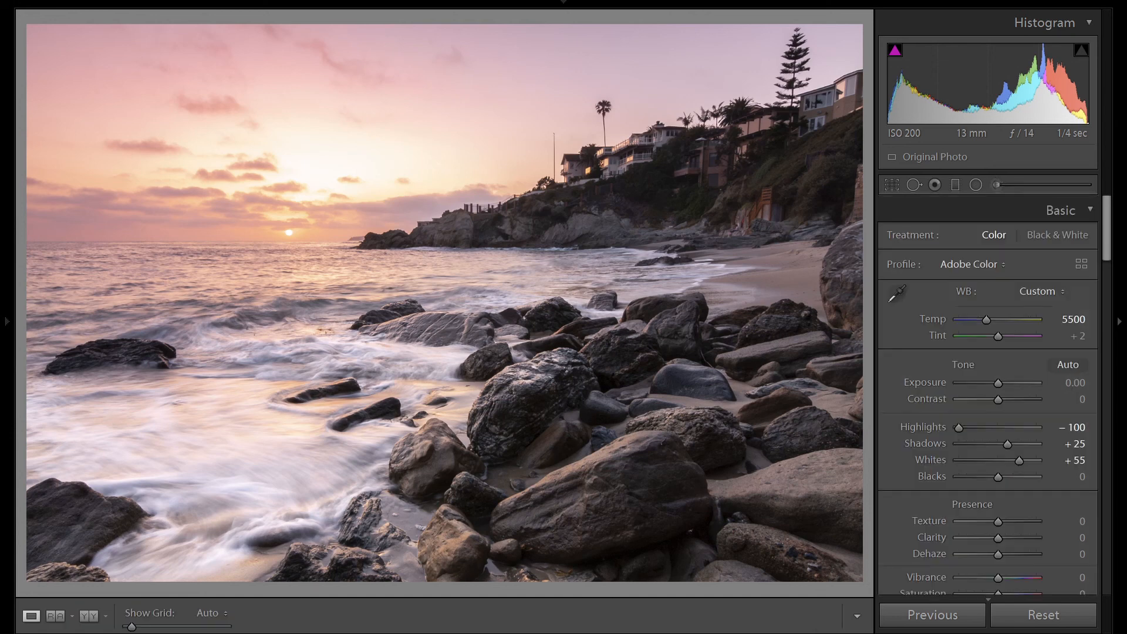